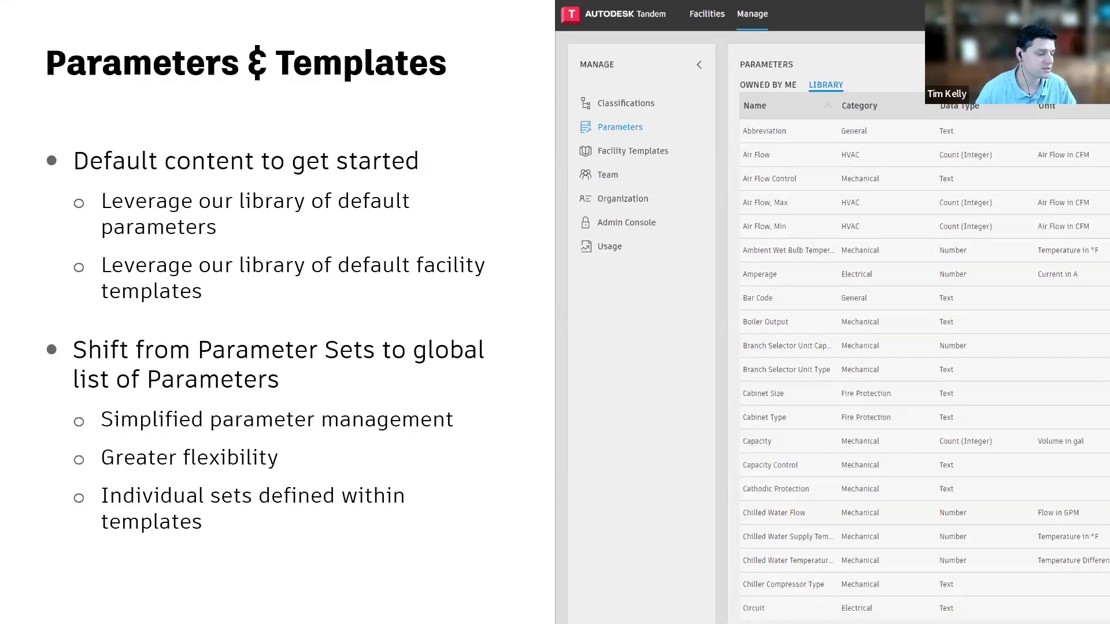
Switch to Autodesk Tandem in full screen and browse the account's own parameters in the management area
{"action": "key", "text": "Right"}
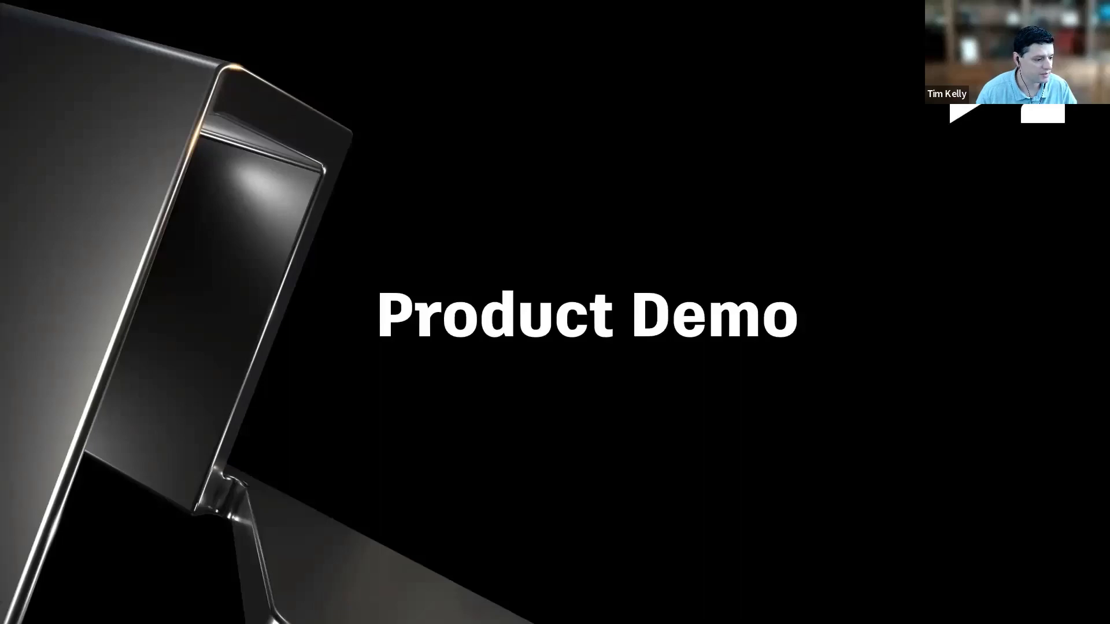
{"action": "key", "text": "alt+Tab"}
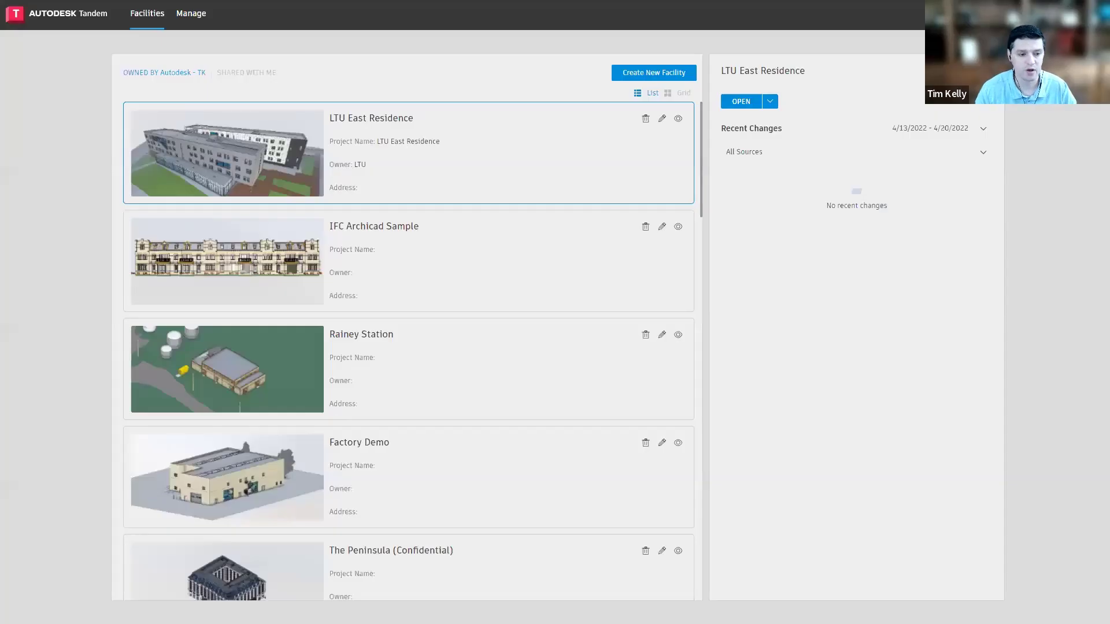
{"action": "key", "text": "F11"}
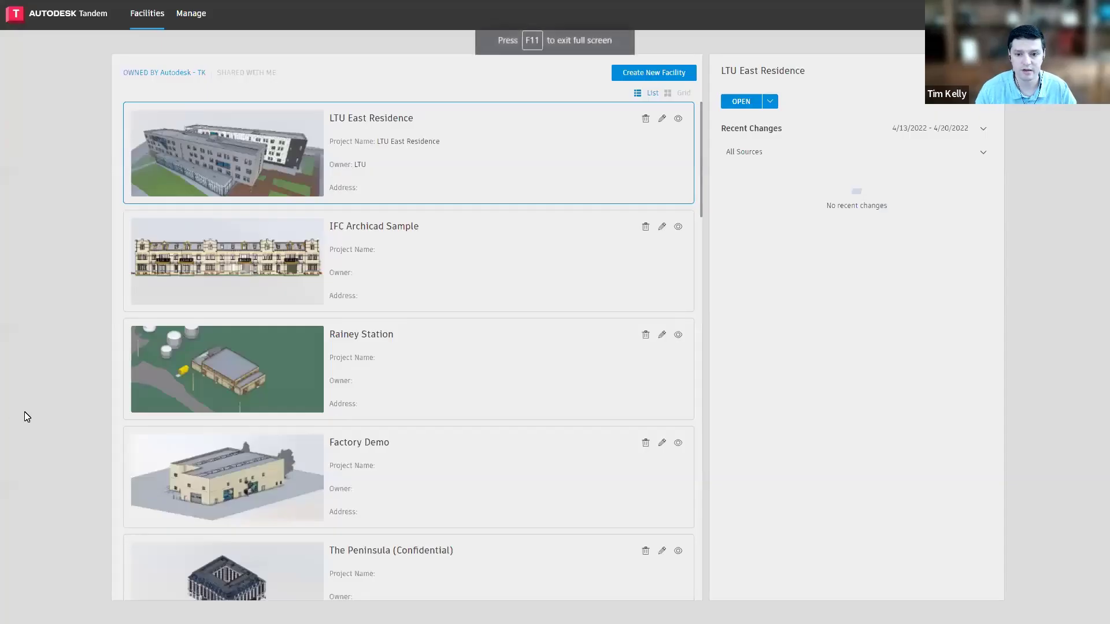
{"action": "left_click", "coordinate": [197, 19]}
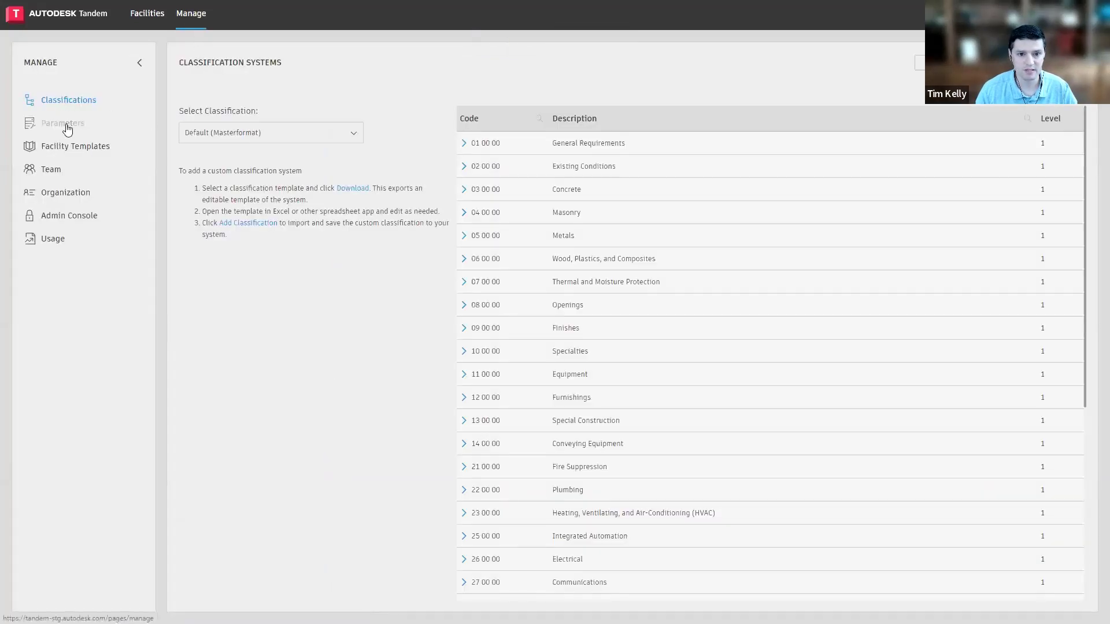
{"action": "left_click", "coordinate": [68, 126]}
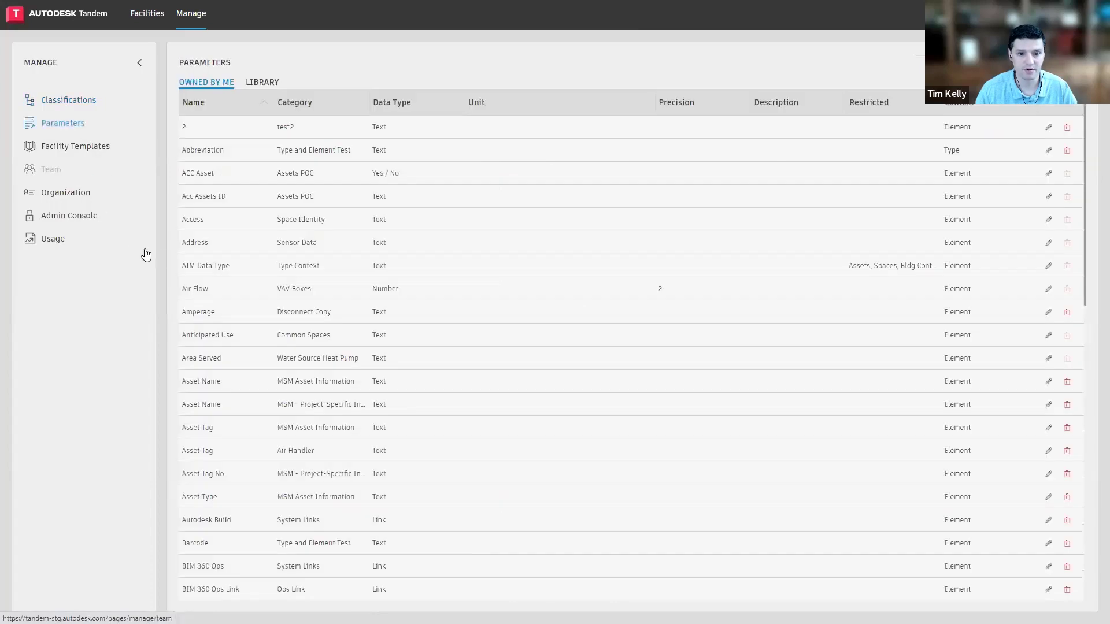
{"action": "scroll", "coordinate": [446, 168], "scroll_direction": "down", "scroll_amount": 1}
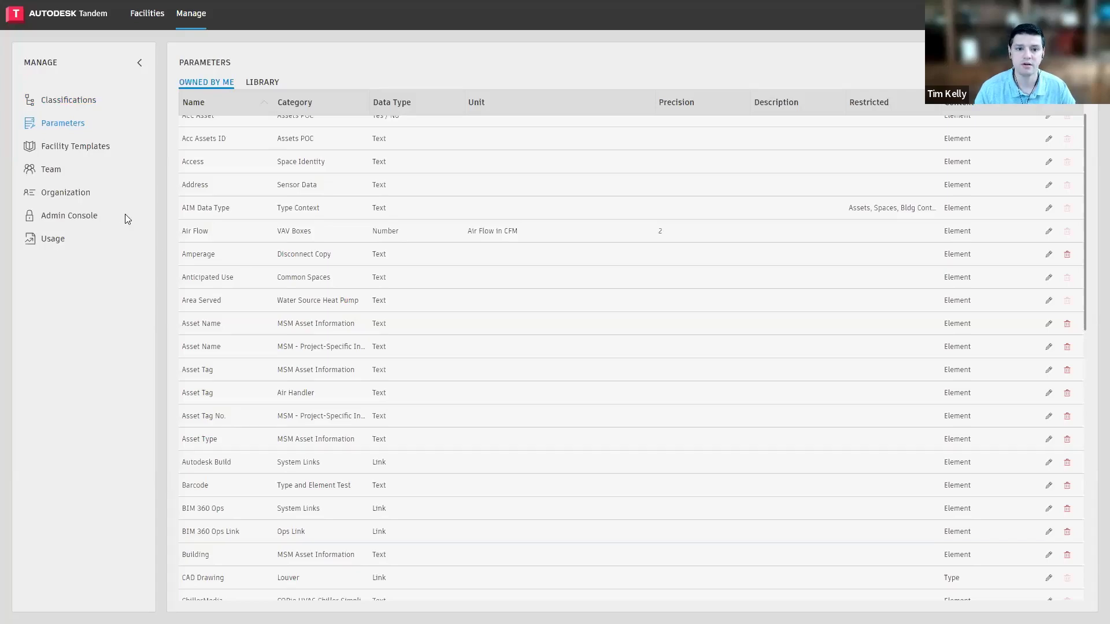
Start a new parameter and give it the custom category Pipe P
{"action": "left_click", "coordinate": [1061, 64]}
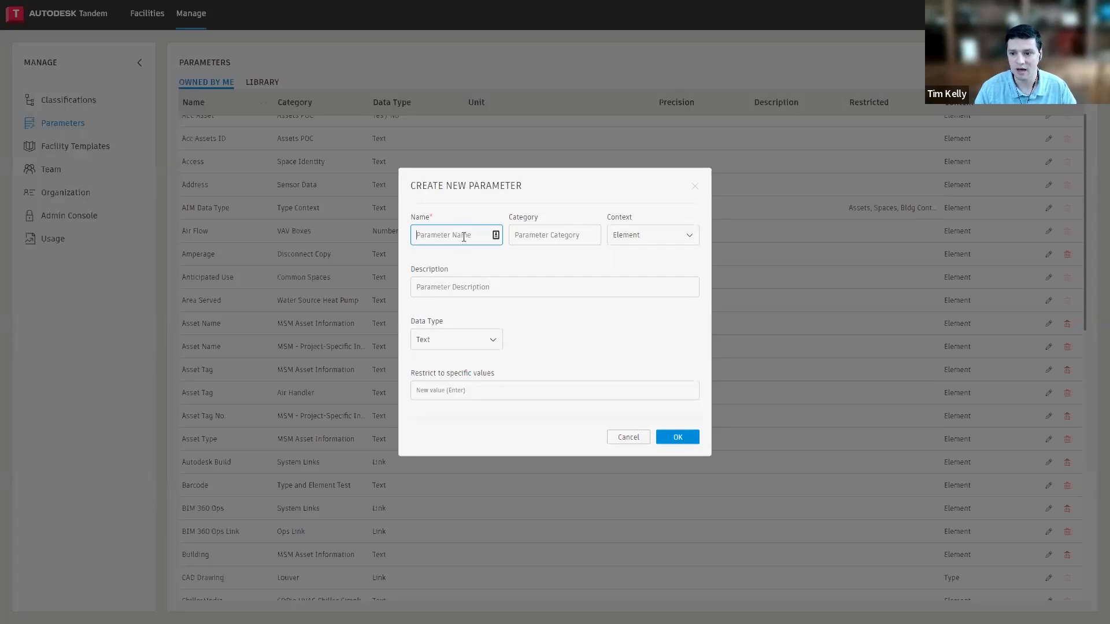
{"action": "left_click", "coordinate": [532, 235]}
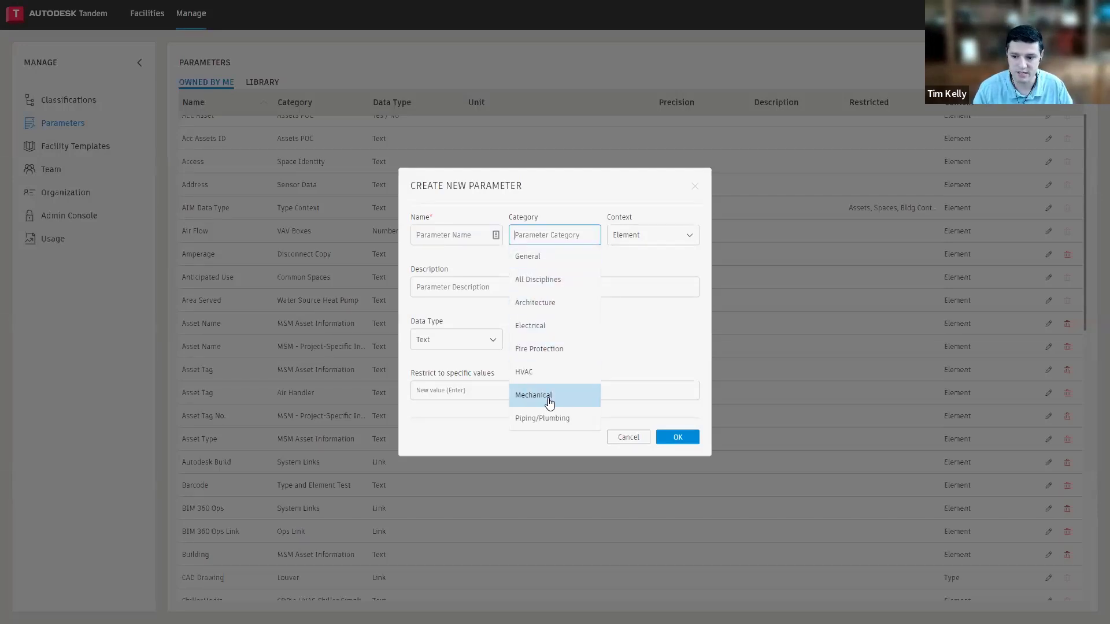
{"action": "left_click", "coordinate": [543, 256]}
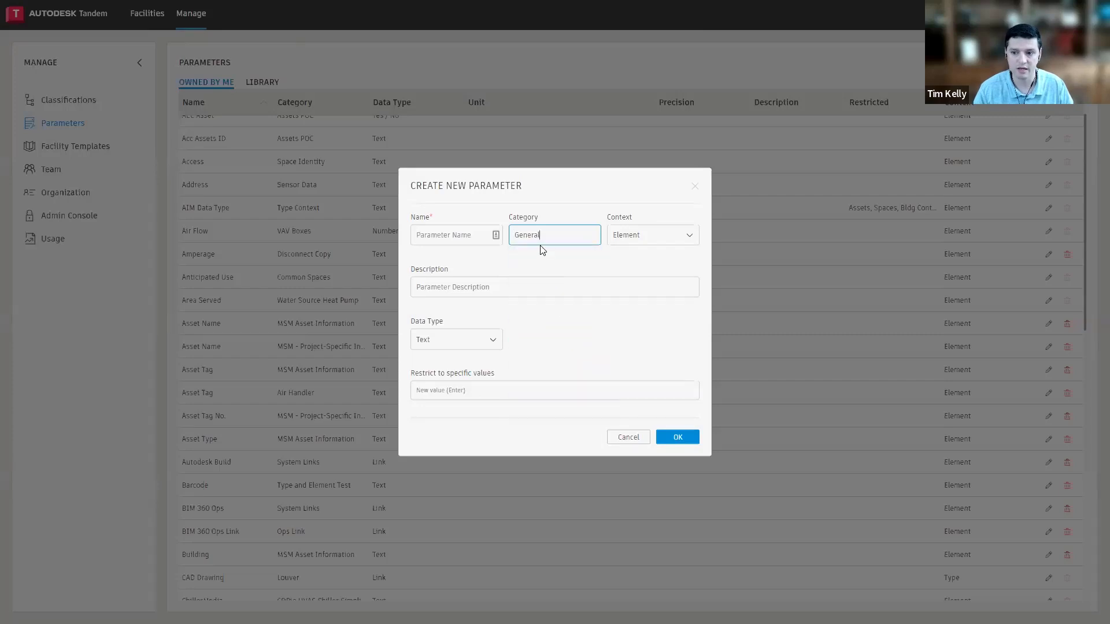
{"action": "double_click", "coordinate": [527, 234]}
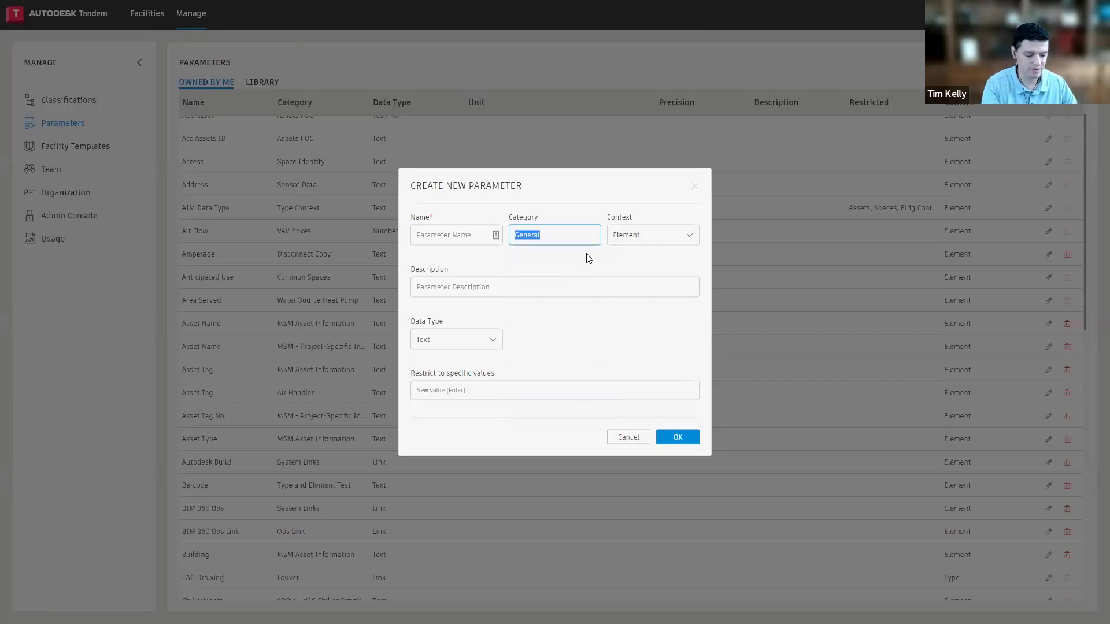
{"action": "type", "text": "Pyp"}
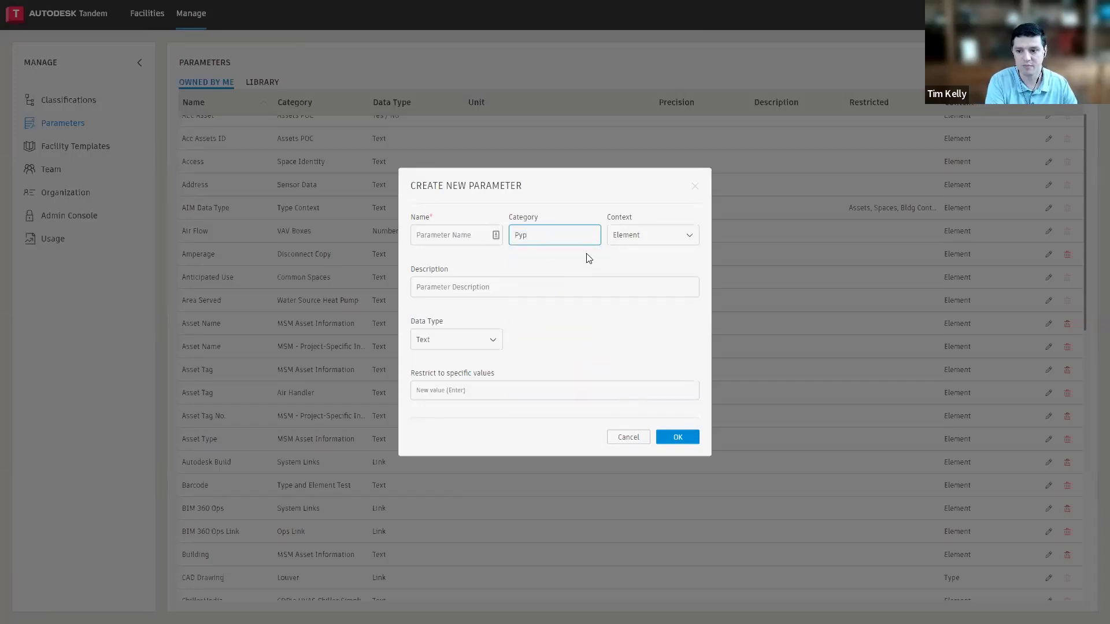
{"action": "key", "text": "BackSpace"}
{"action": "key", "text": "BackSpace"}
{"action": "type", "text": "ipe P"}
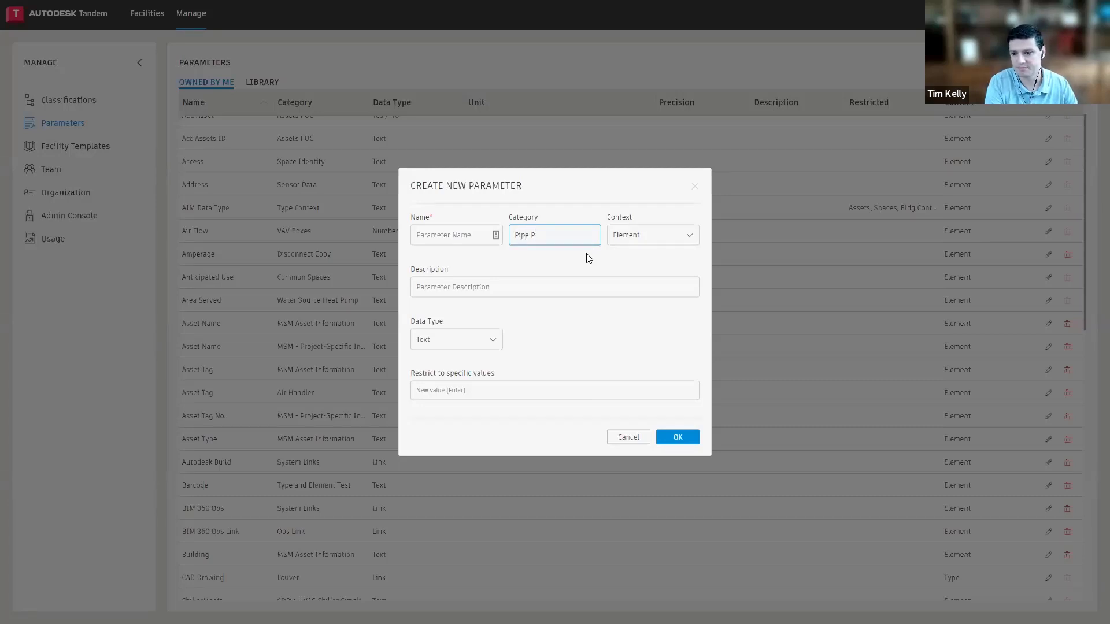
Keep the Element context, name the new parameter demo, and create it
{"action": "left_click", "coordinate": [668, 238]}
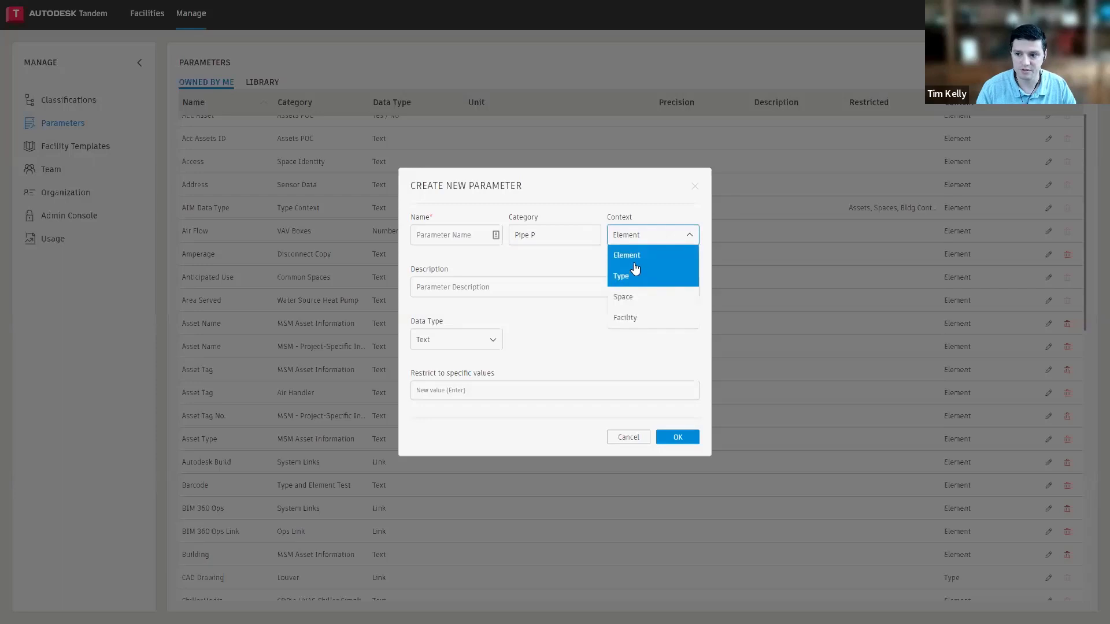
{"action": "left_click", "coordinate": [638, 263]}
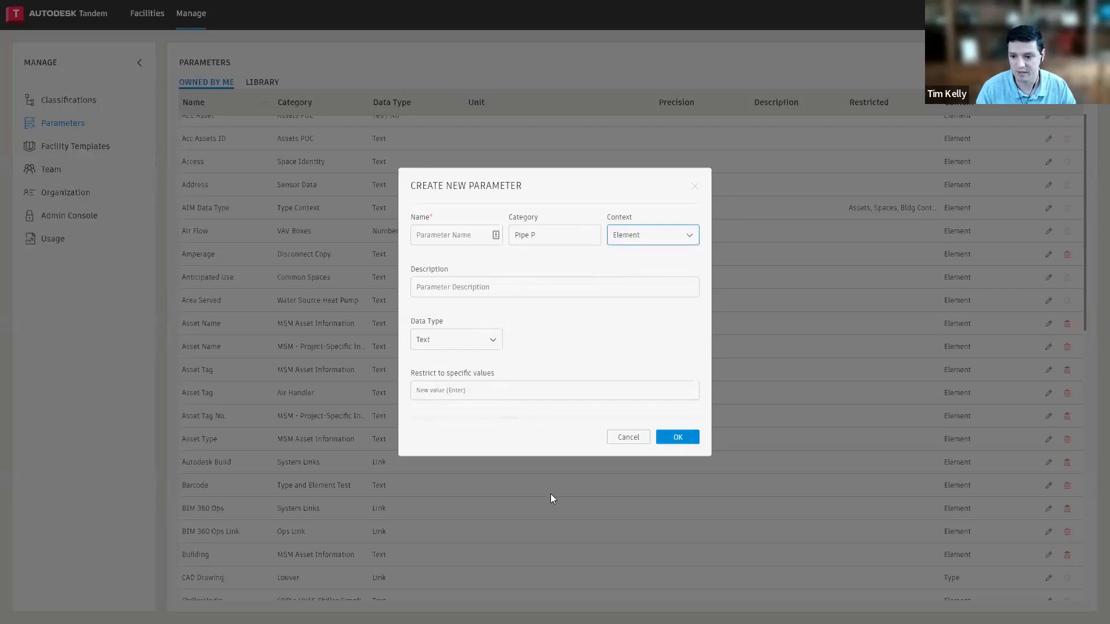
{"action": "left_click", "coordinate": [670, 443]}
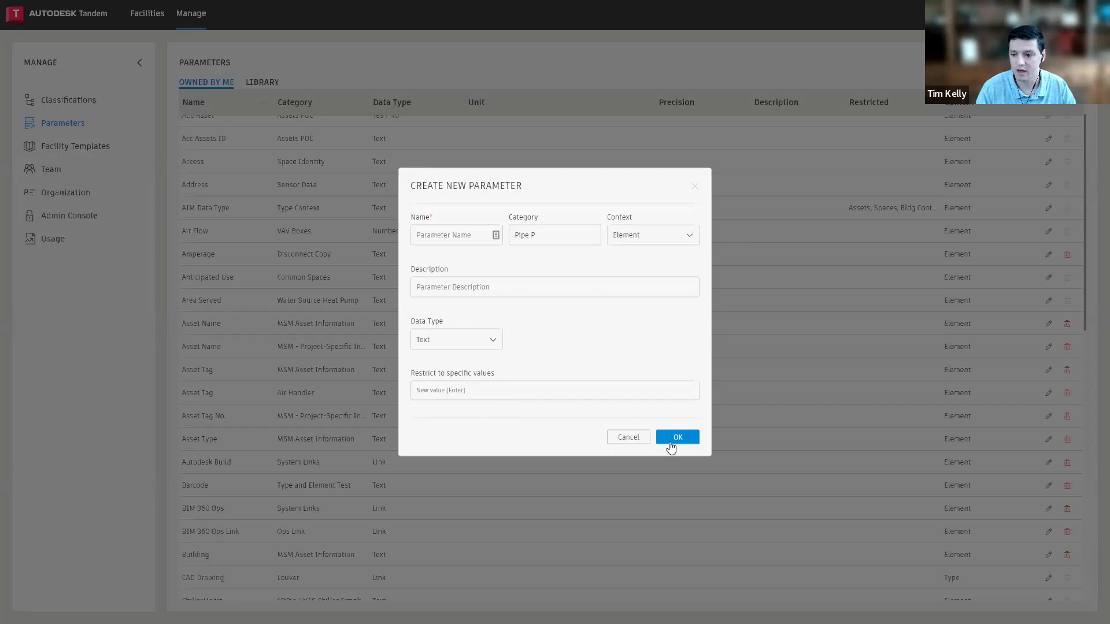
{"action": "left_click", "coordinate": [450, 233]}
{"action": "type", "text": "de"}
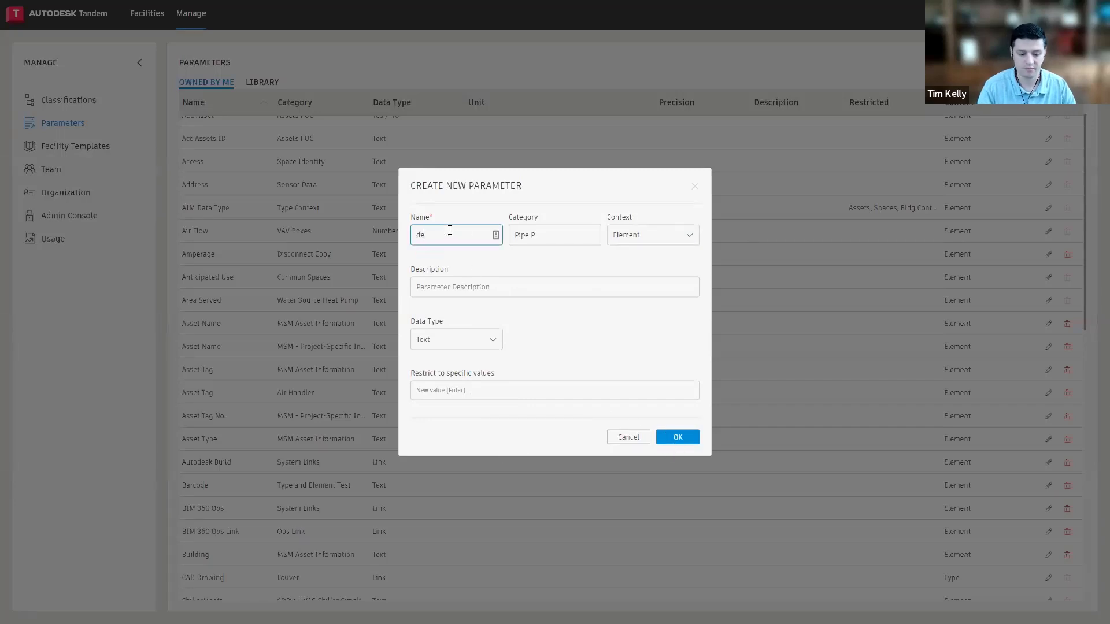
{"action": "type", "text": "mo"}
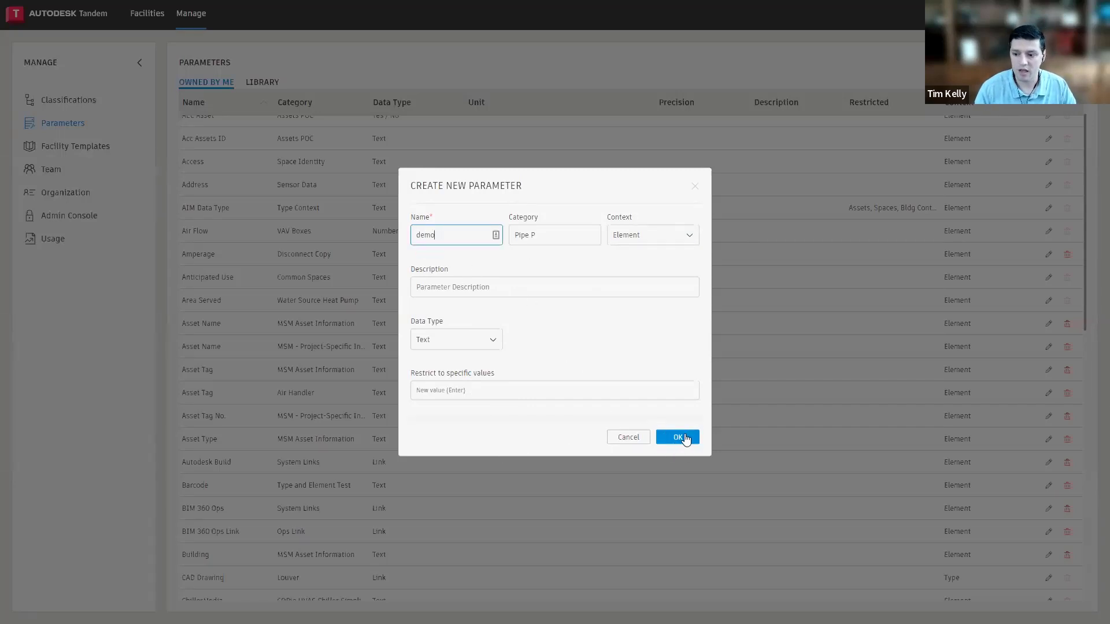
{"action": "left_click", "coordinate": [678, 440]}
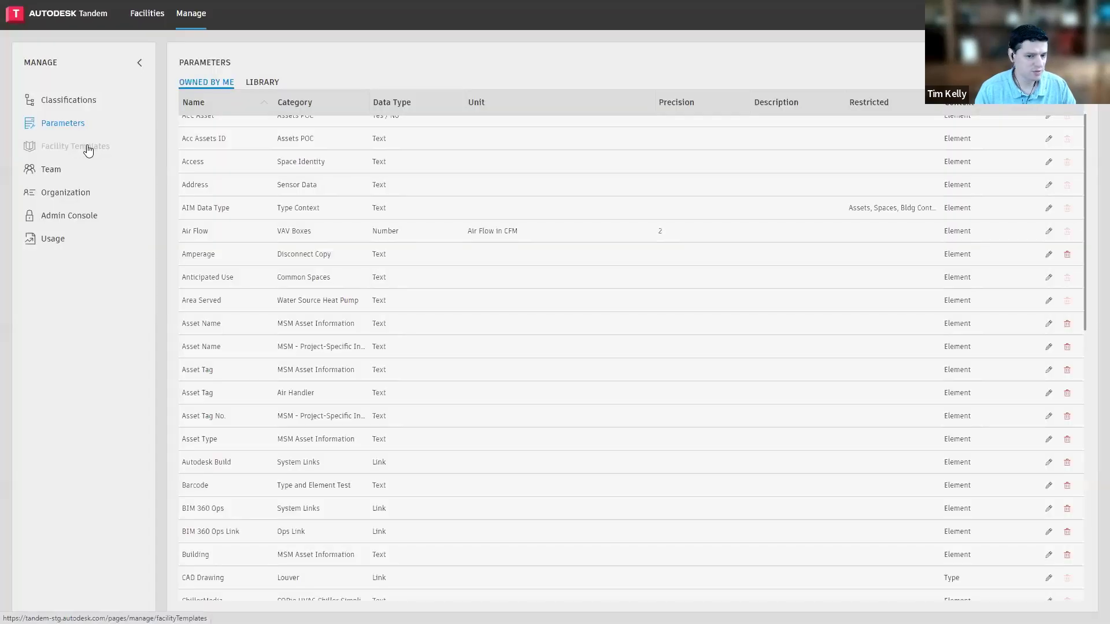
Start a new facility template named demo that uses the Simple Categories classification
{"action": "left_click", "coordinate": [87, 148]}
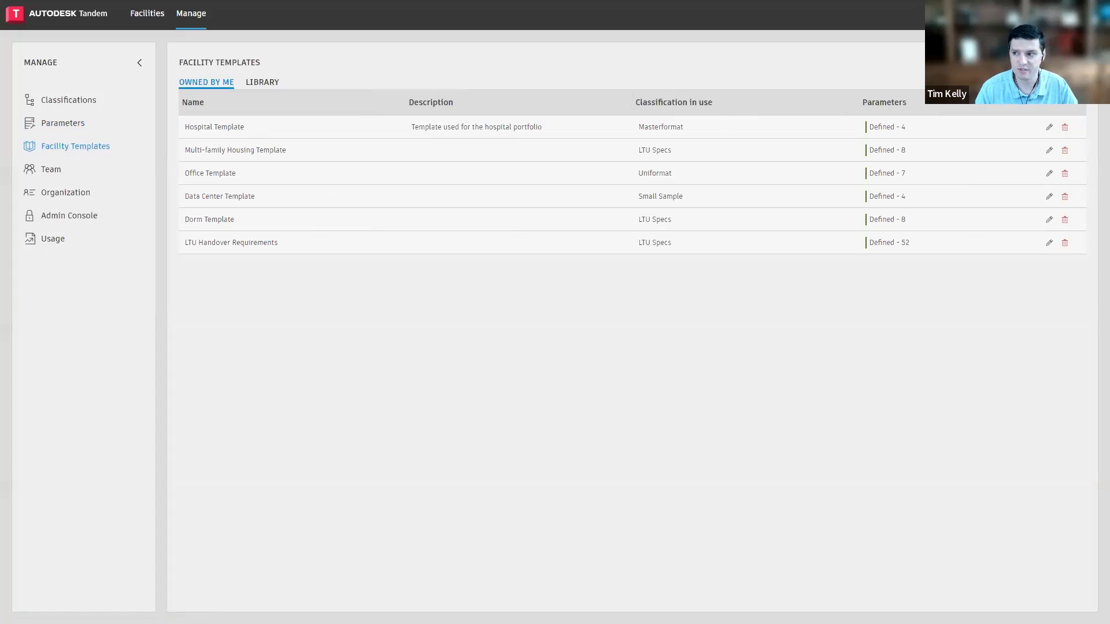
{"action": "left_click", "coordinate": [1055, 64]}
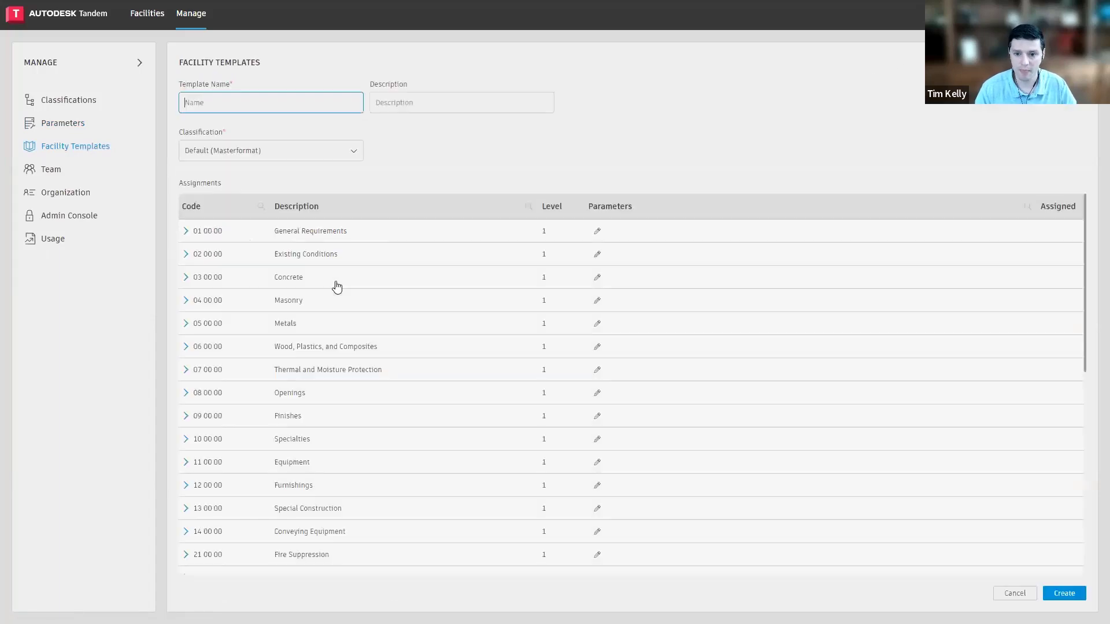
{"action": "type", "text": "demo"}
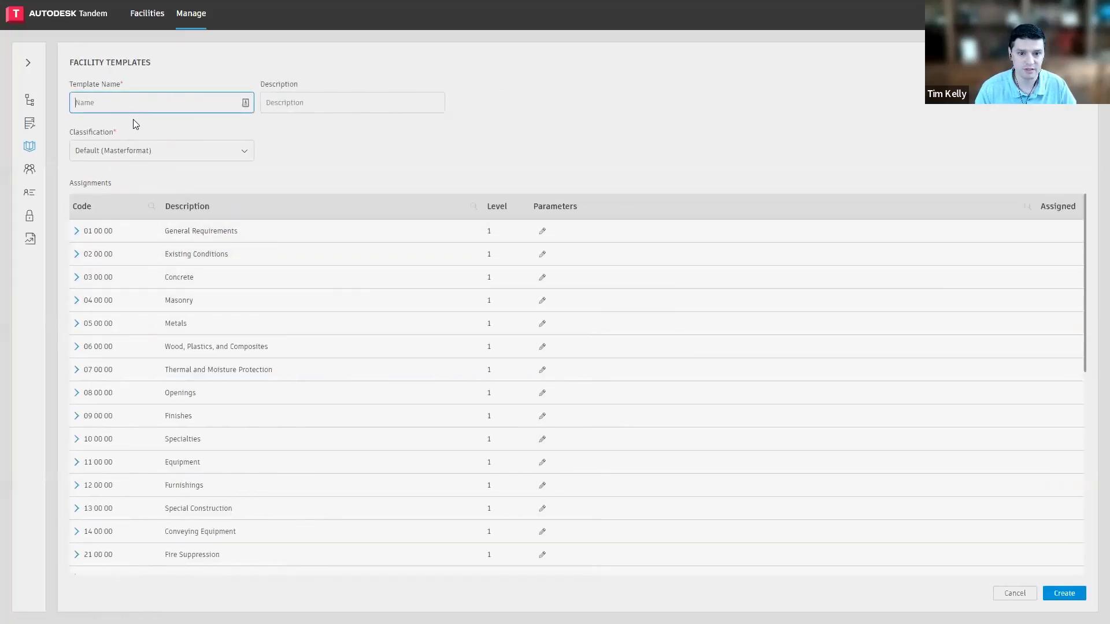
{"action": "left_click", "coordinate": [145, 154]}
{"action": "left_click", "coordinate": [124, 242]}
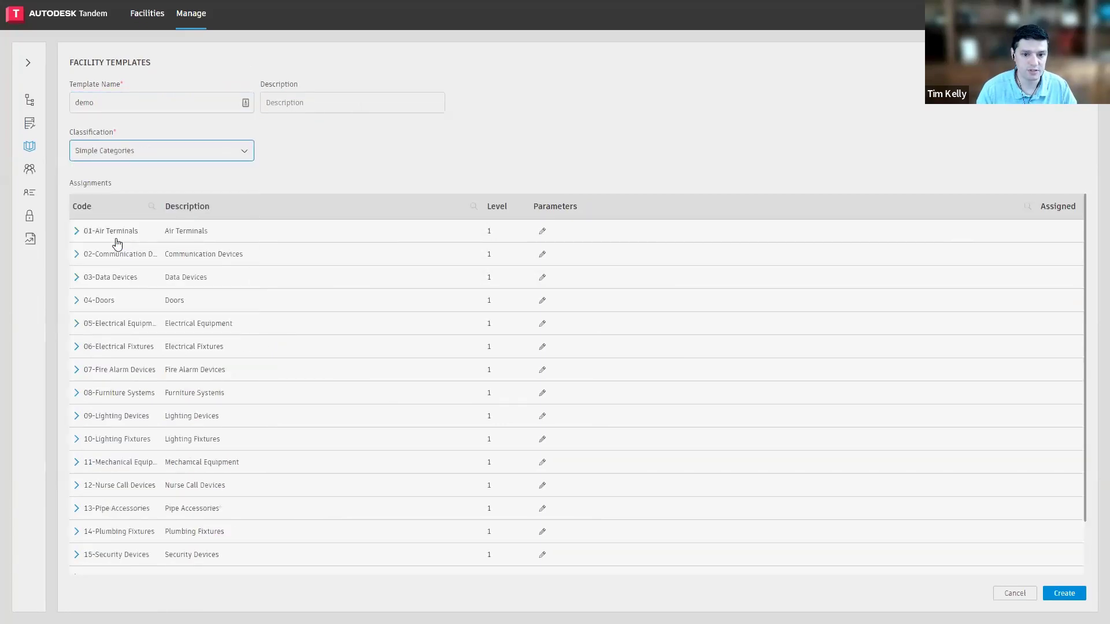
Open the parameter selection for Communication Devices, search it for "life sa" and "gen", and clear the search
{"action": "left_click", "coordinate": [544, 257]}
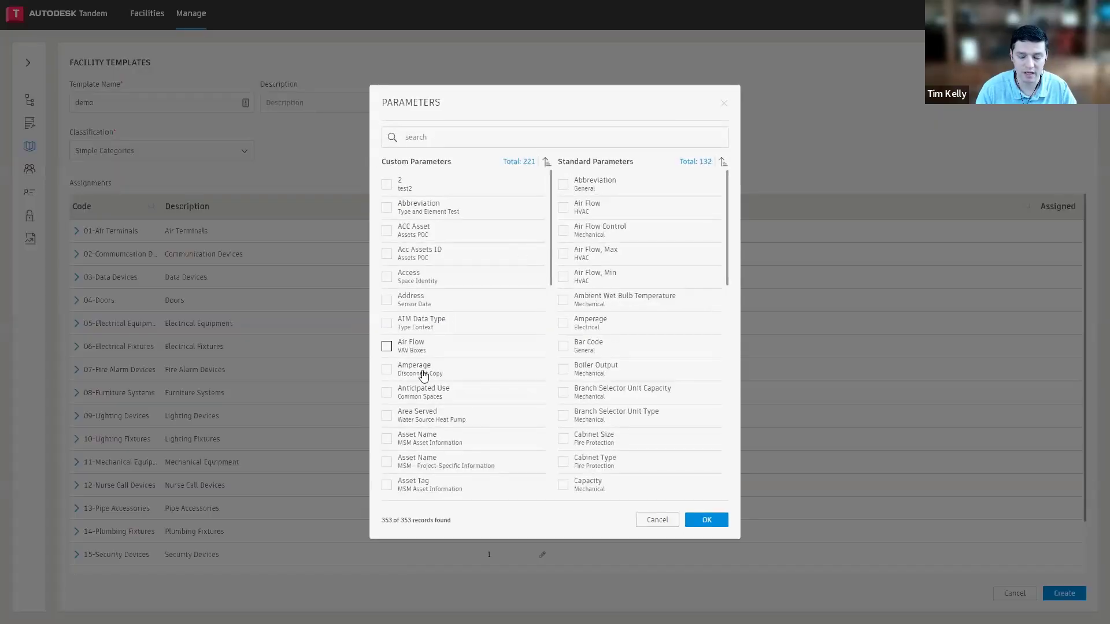
{"action": "left_click", "coordinate": [432, 138]}
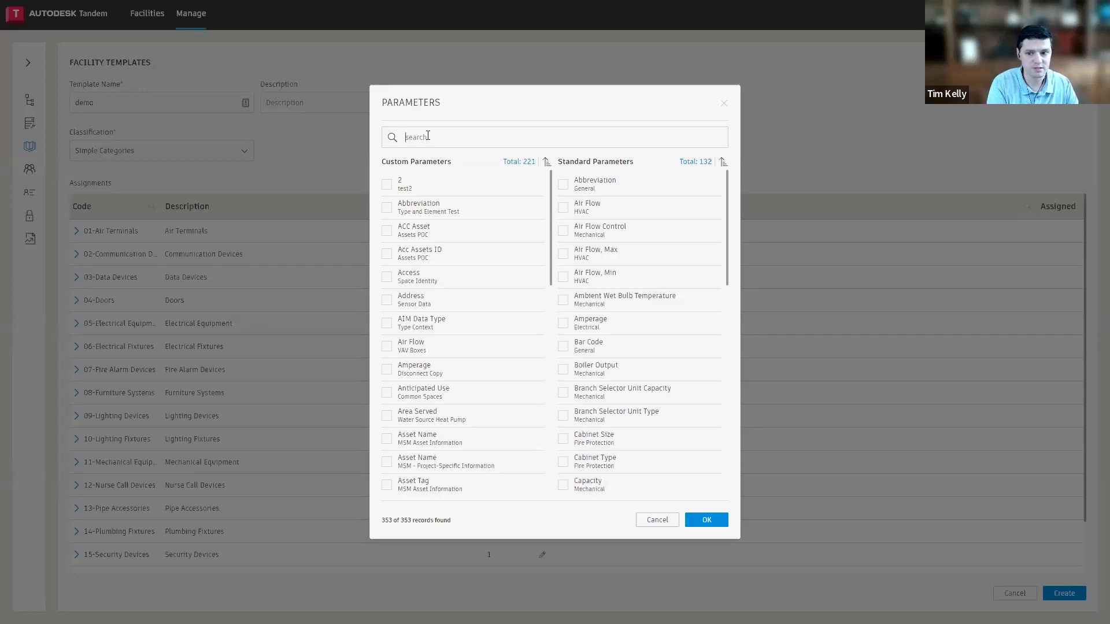
{"action": "type", "text": "l"}
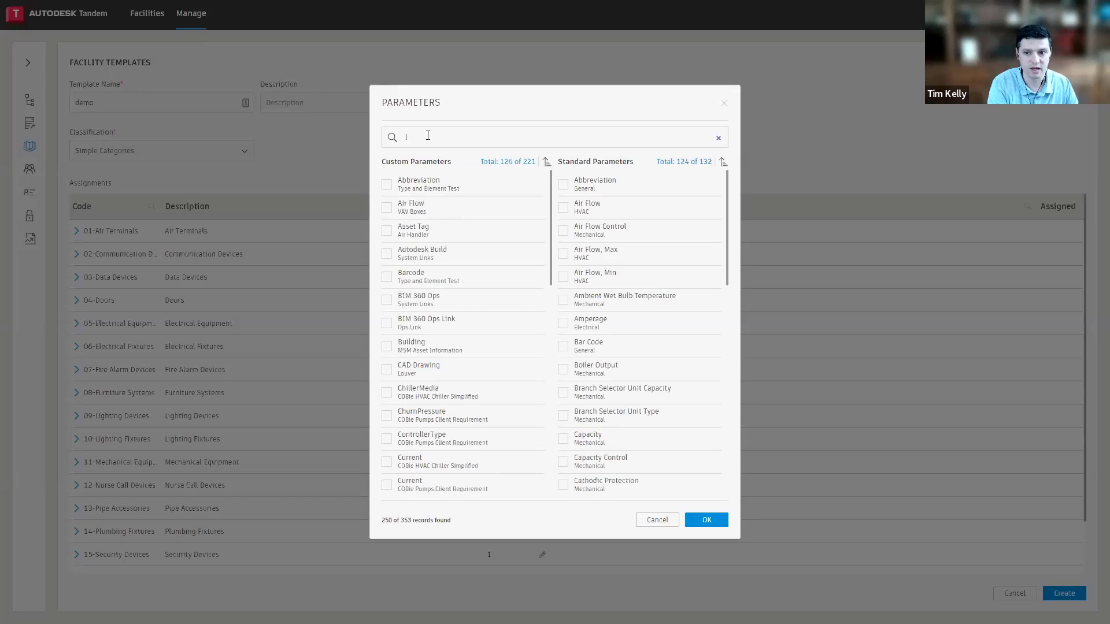
{"action": "type", "text": "ife sa"}
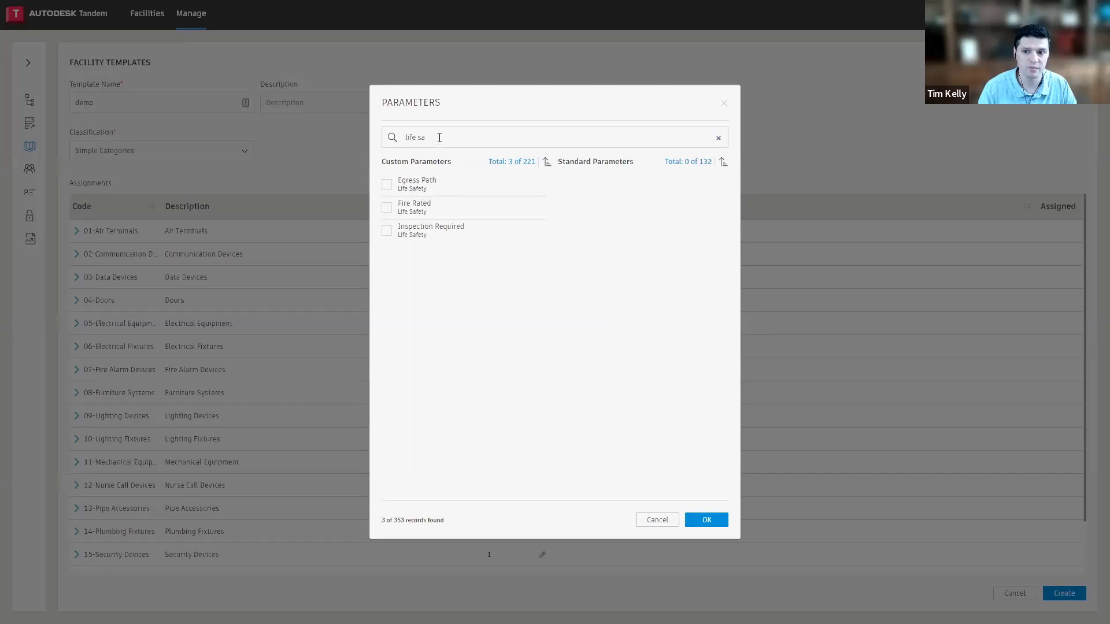
{"action": "left_click_drag", "start_coordinate": [440, 137], "coordinate": [348, 137]}
{"action": "type", "text": "gen"}
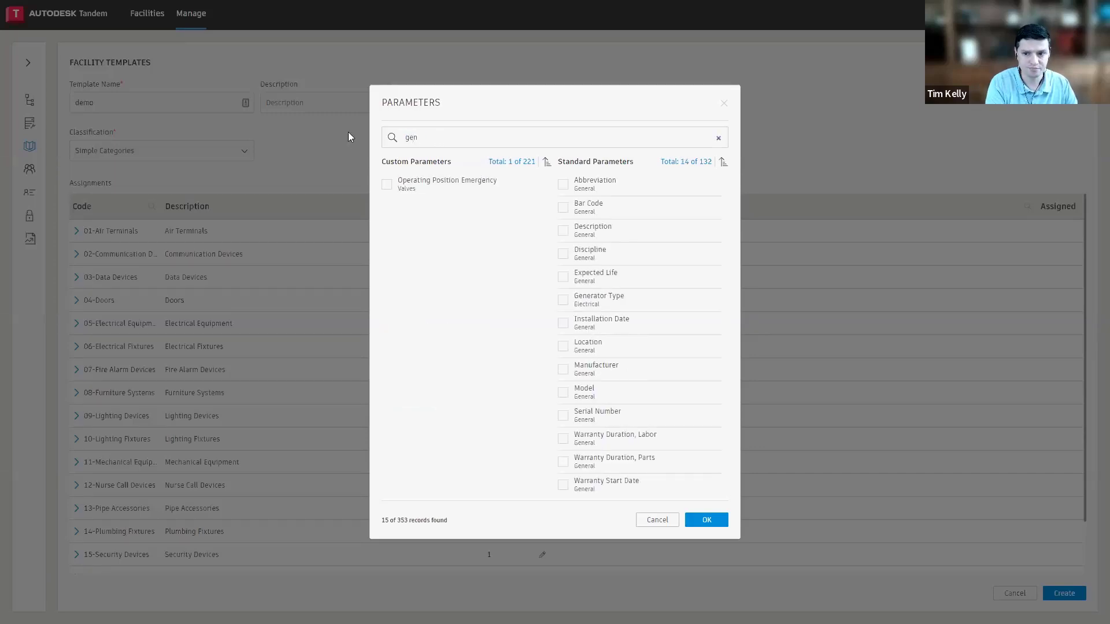
{"action": "key", "text": "BackSpace"}
{"action": "key", "text": "BackSpace"}
{"action": "key", "text": "BackSpace"}
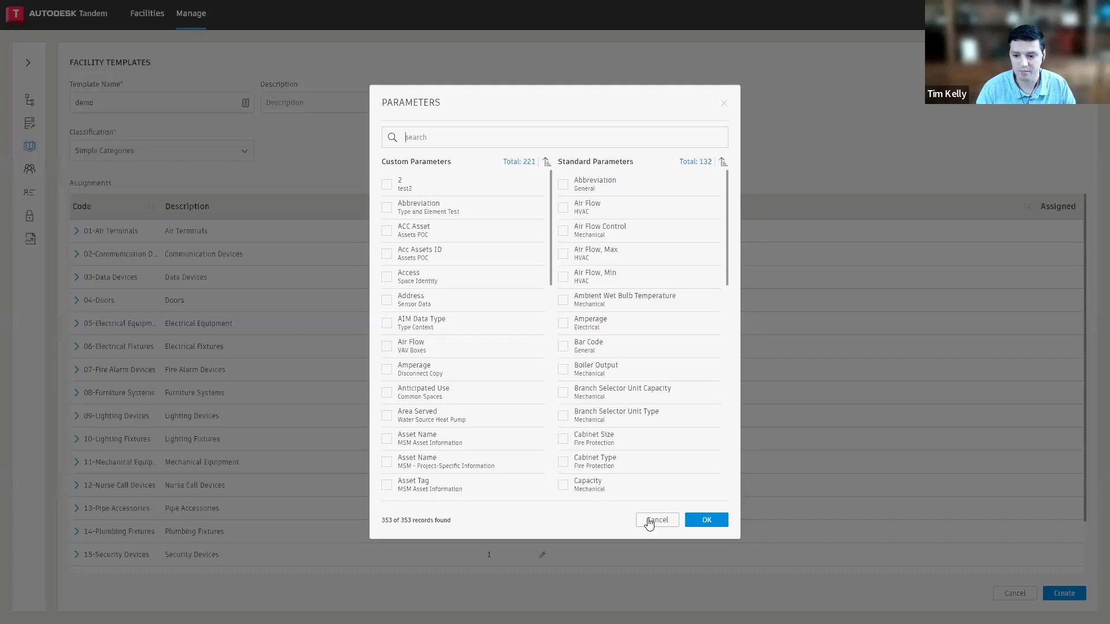
Assign the custom parameters Access and Address to the Communication Devices category
{"action": "left_click", "coordinate": [386, 277]}
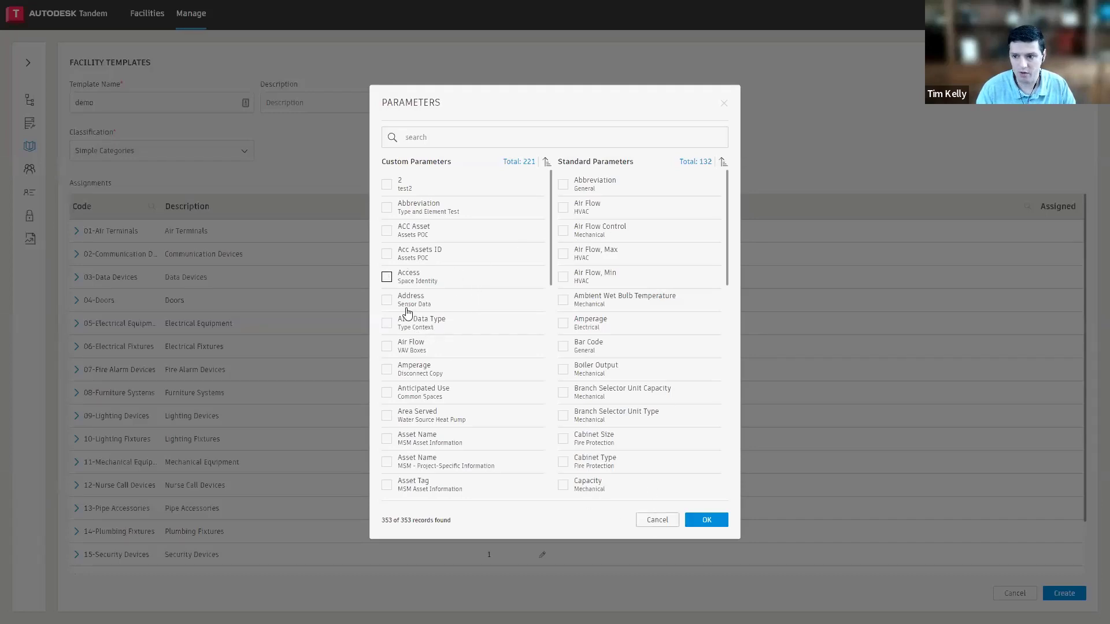
{"action": "left_click", "coordinate": [387, 300]}
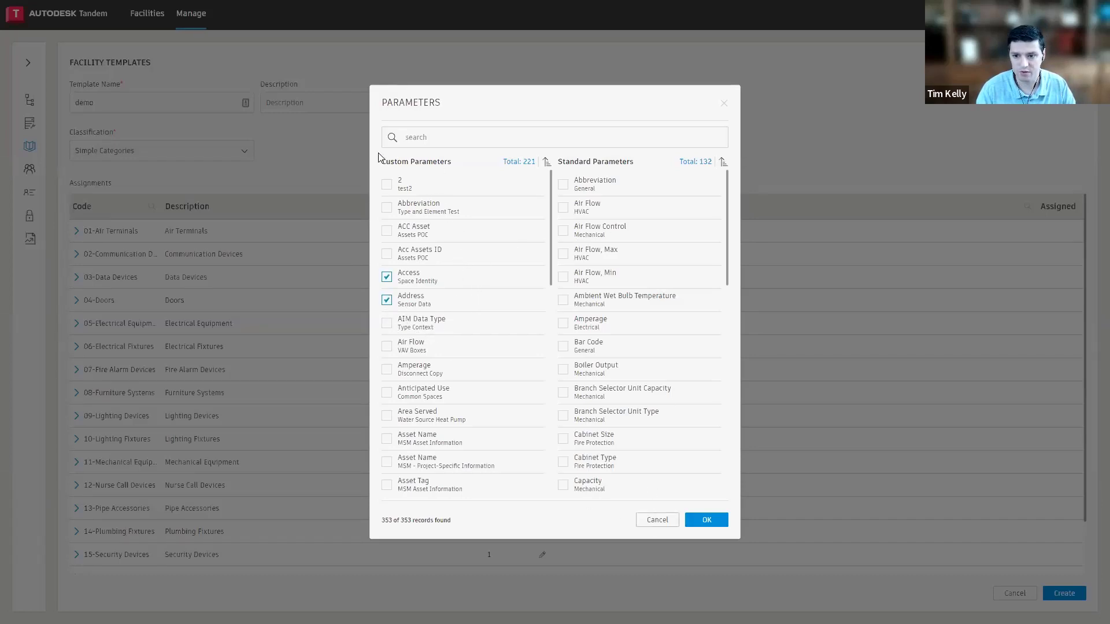
{"action": "left_click_drag", "start_coordinate": [382, 161], "coordinate": [431, 162]}
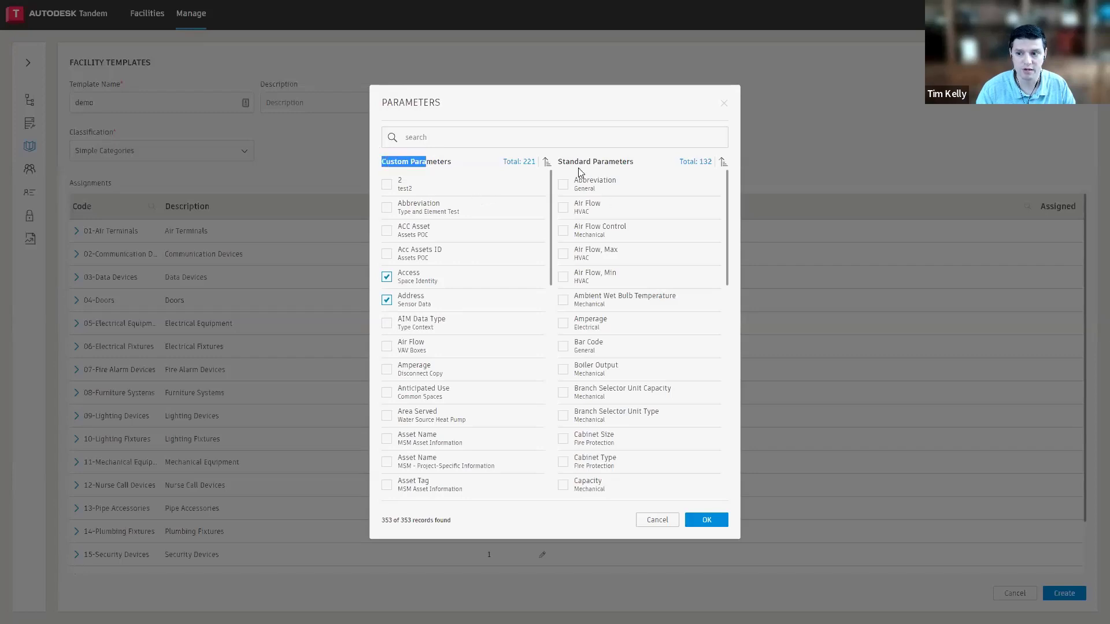
{"action": "left_click_drag", "start_coordinate": [564, 163], "coordinate": [622, 164]}
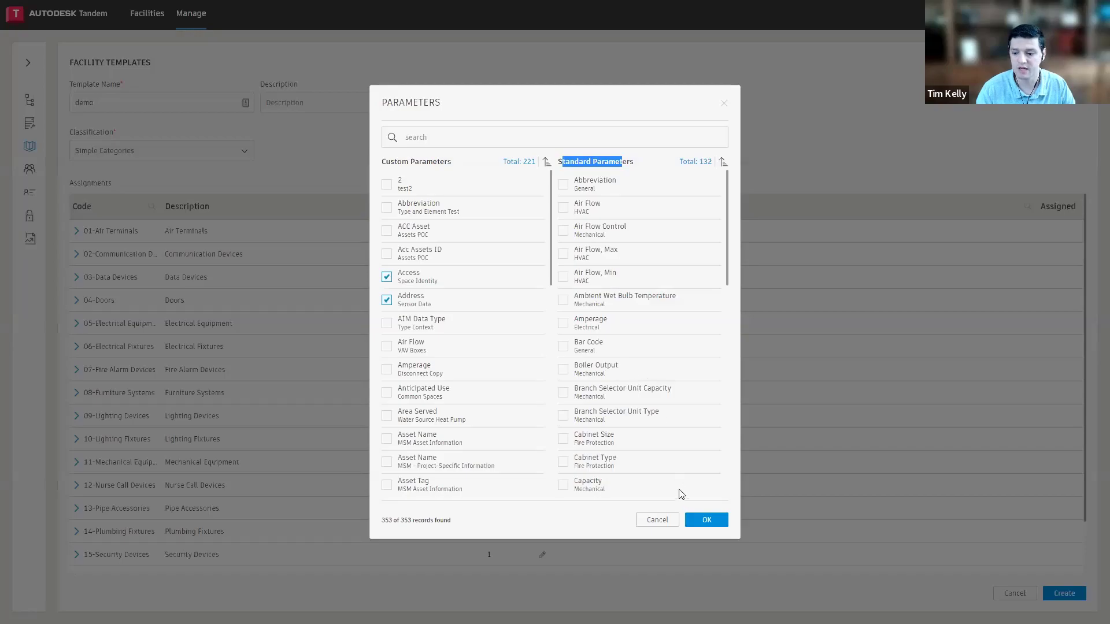
{"action": "left_click", "coordinate": [705, 520]}
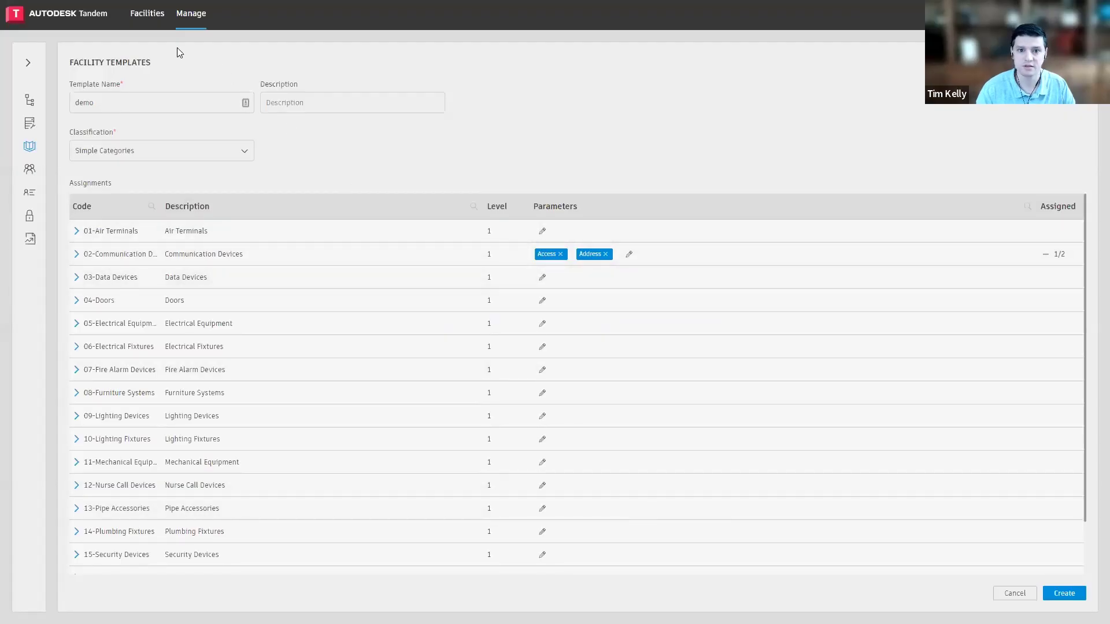
Open the new facility form from the facilities list, review the available facility templates, and cancel the creation
{"action": "left_click", "coordinate": [147, 17]}
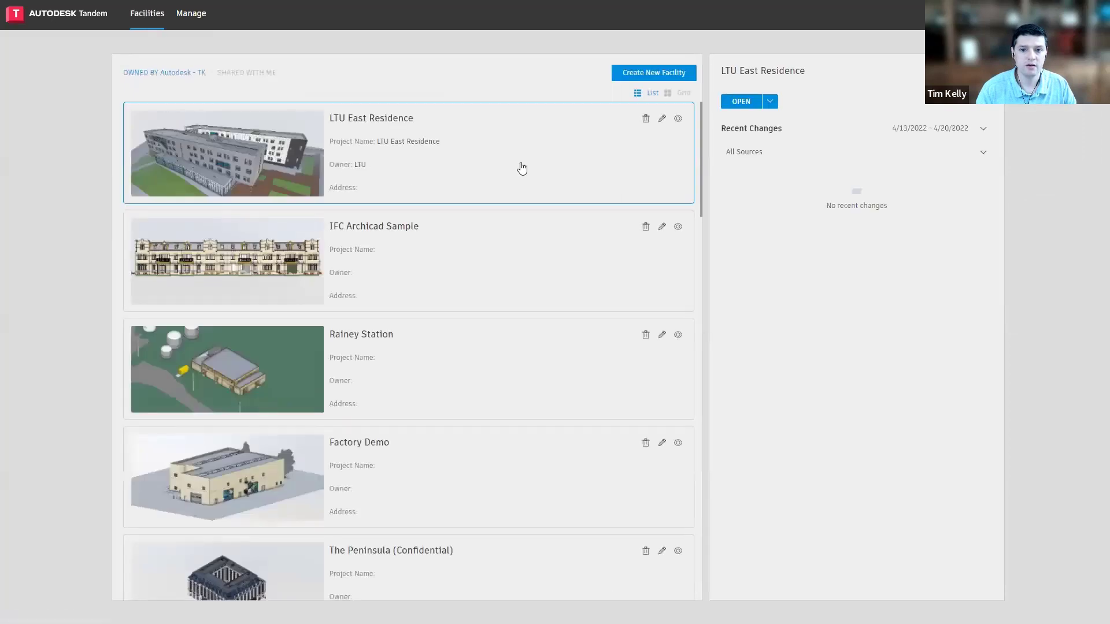
{"action": "left_click", "coordinate": [654, 73]}
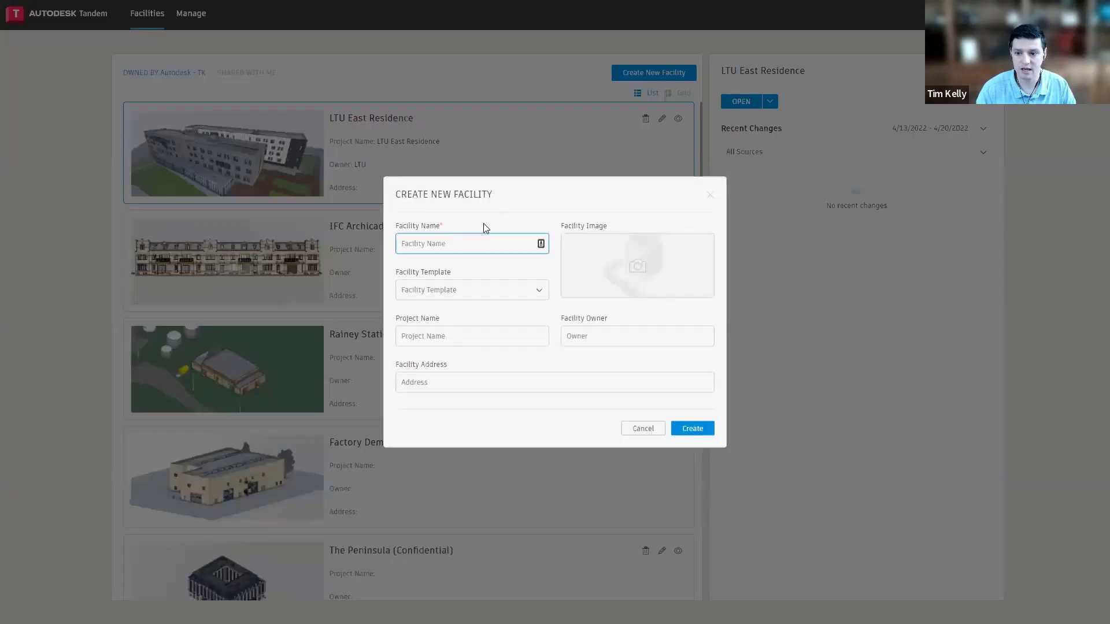
{"action": "left_click", "coordinate": [507, 293]}
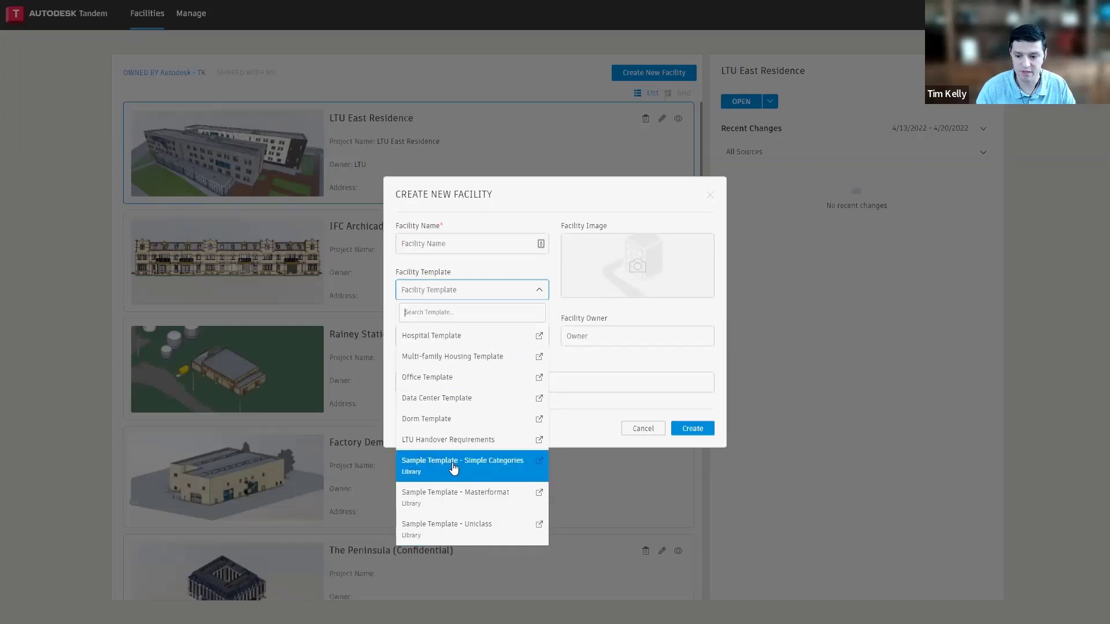
{"action": "left_click", "coordinate": [645, 430]}
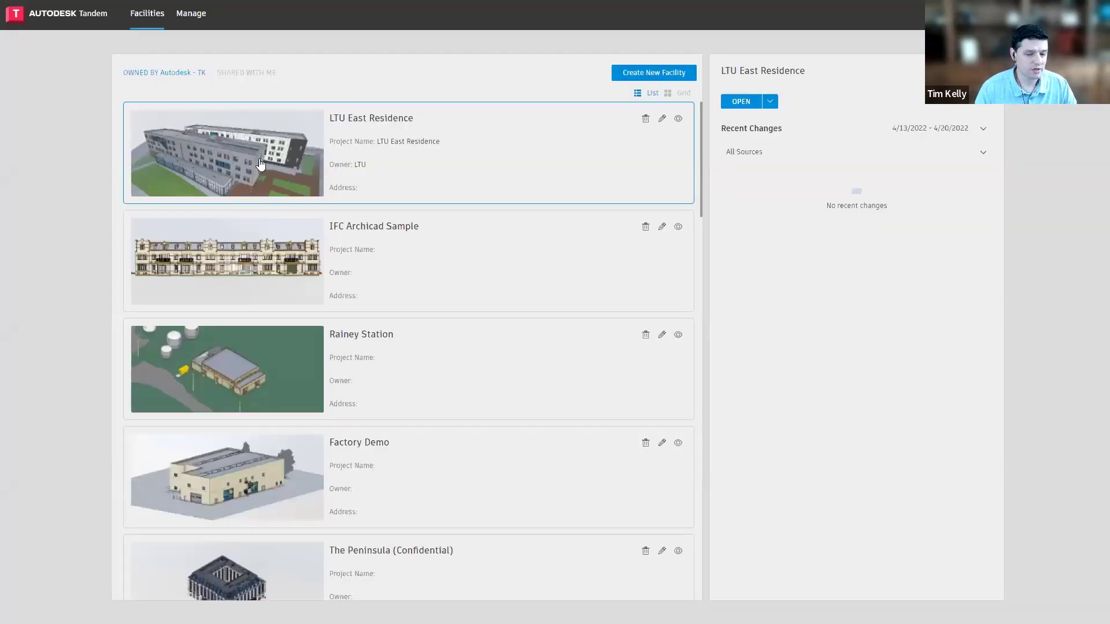
Open the LTU East Residence facility, search its spaces for "me", and isolate MECHANICAL/ELECTRICAL W-102
{"action": "left_click", "coordinate": [262, 164]}
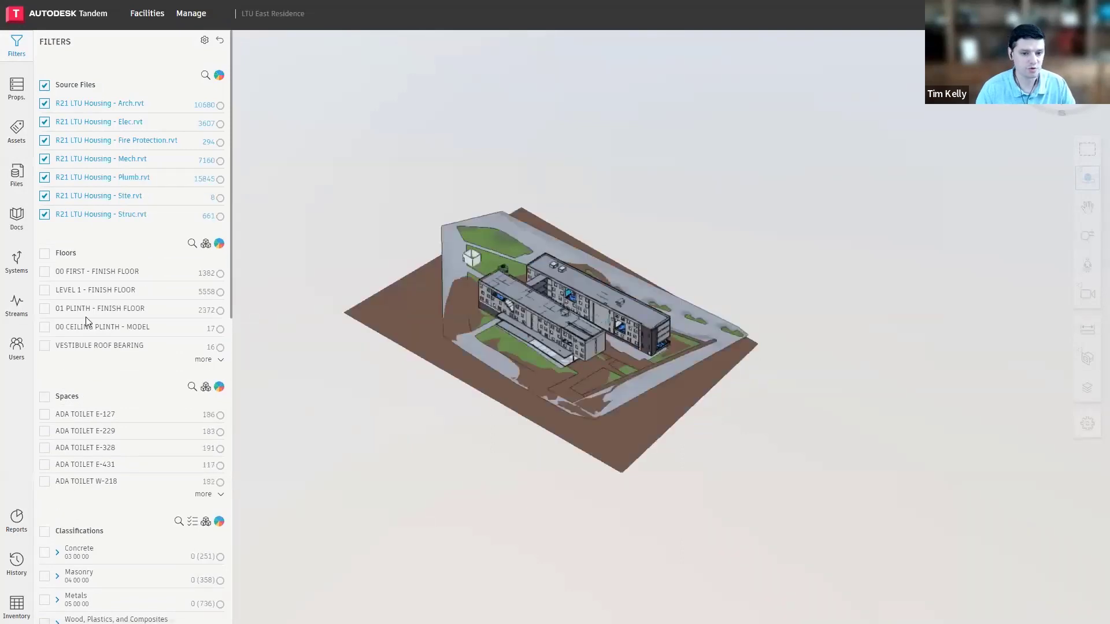
{"action": "left_click_drag", "start_coordinate": [80, 396], "coordinate": [54, 412]}
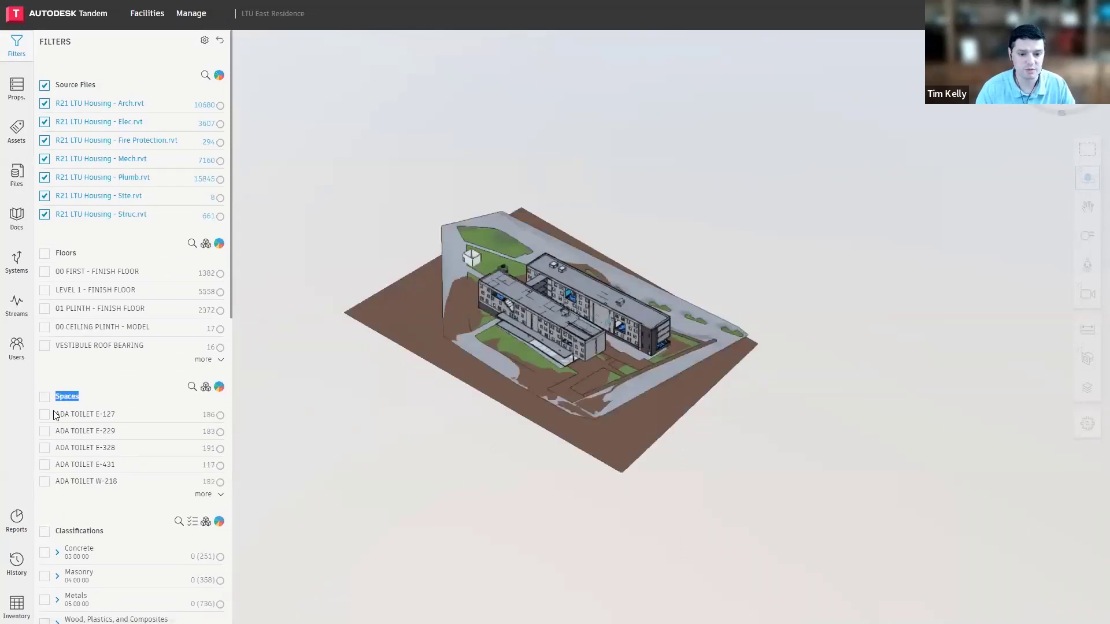
{"action": "left_click", "coordinate": [190, 387]}
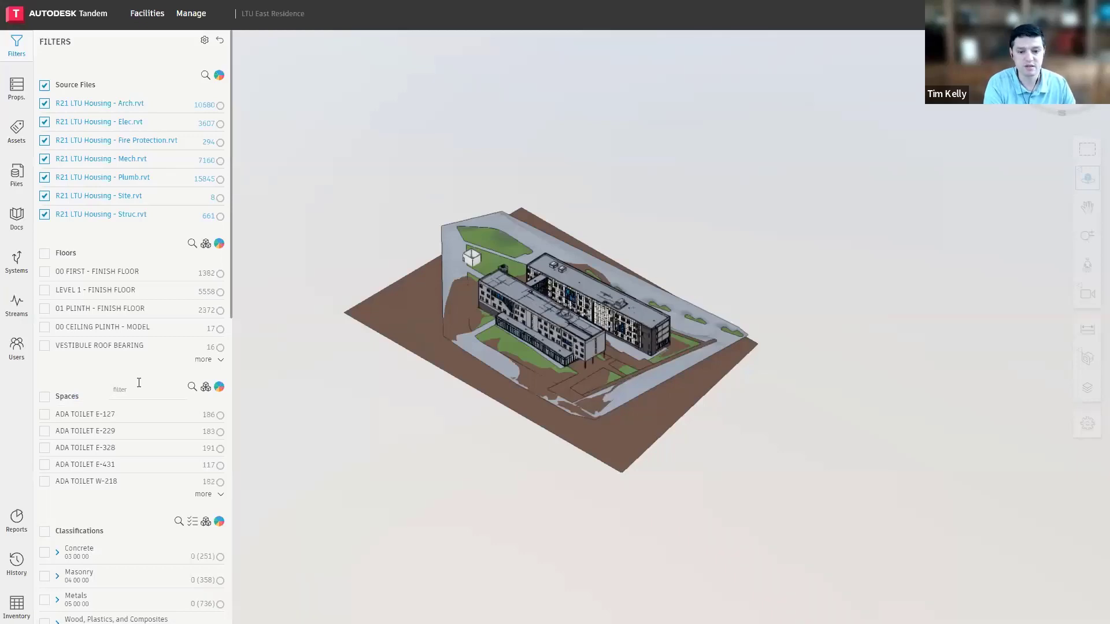
{"action": "type", "text": "me"}
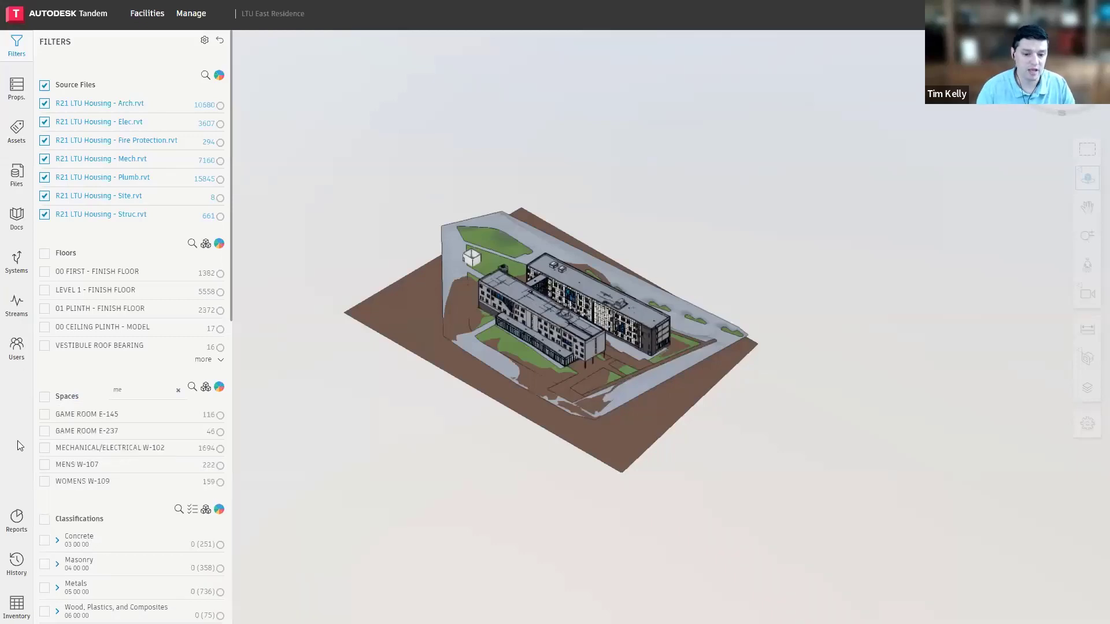
{"action": "left_click", "coordinate": [45, 448]}
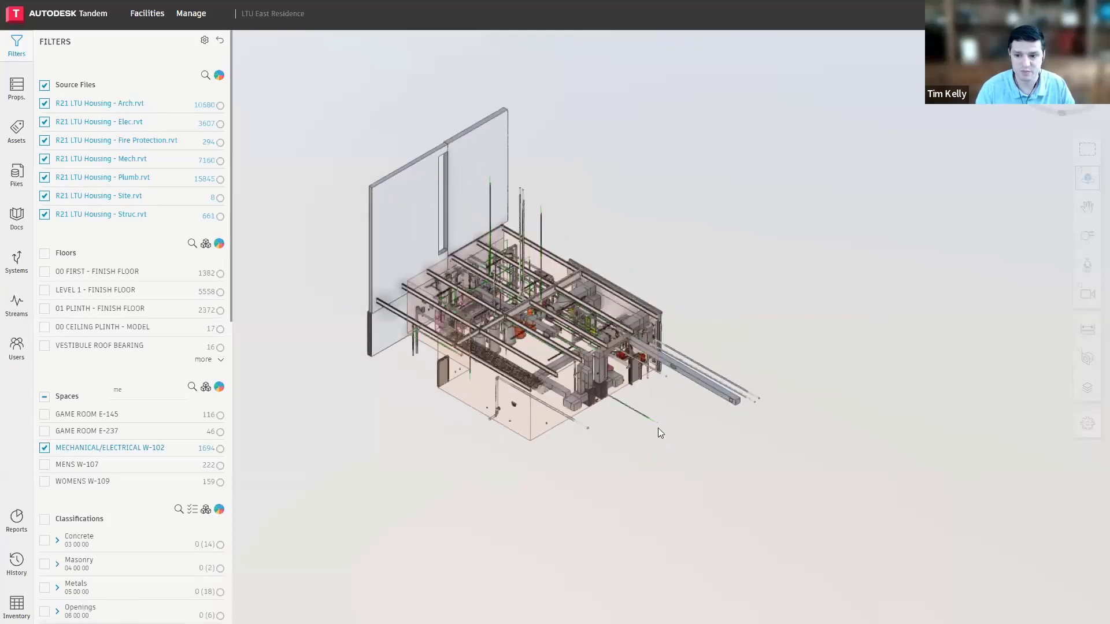
Examine the element properties of the MECHANICAL/ELECTRICAL W-102 room, clear the selection, and return to the filters
{"action": "left_click", "coordinate": [16, 88]}
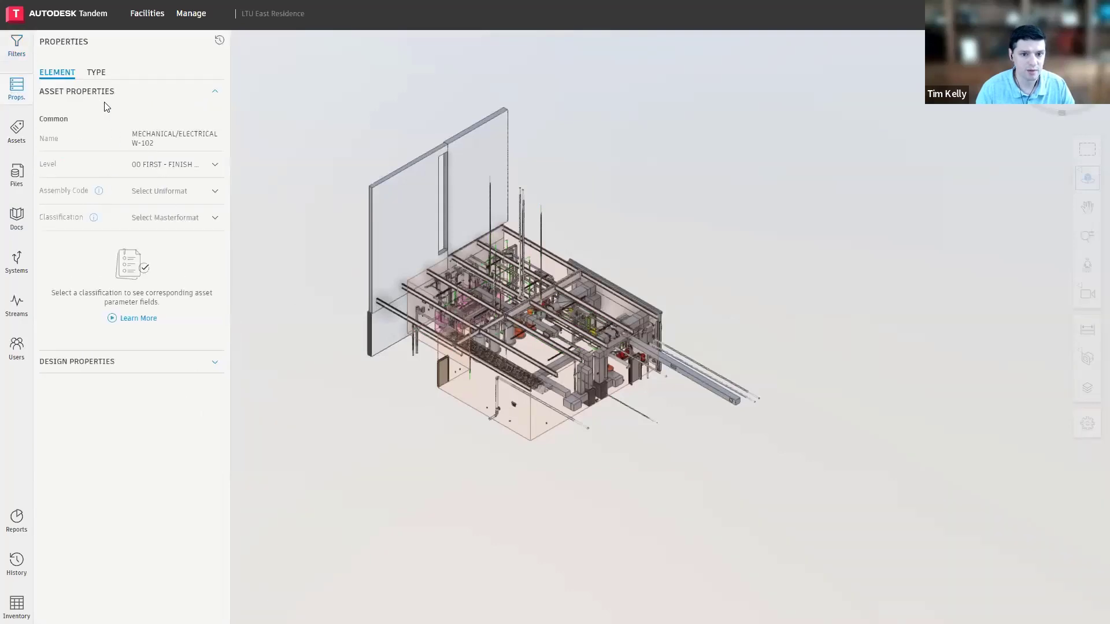
{"action": "left_click", "coordinate": [376, 377]}
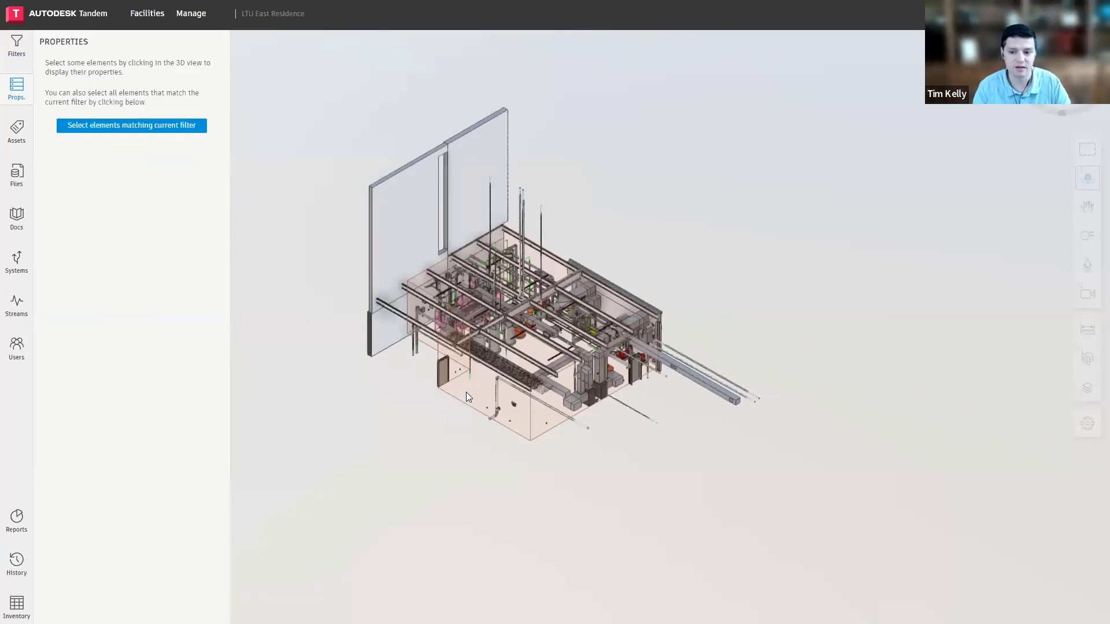
{"action": "left_click", "coordinate": [17, 46]}
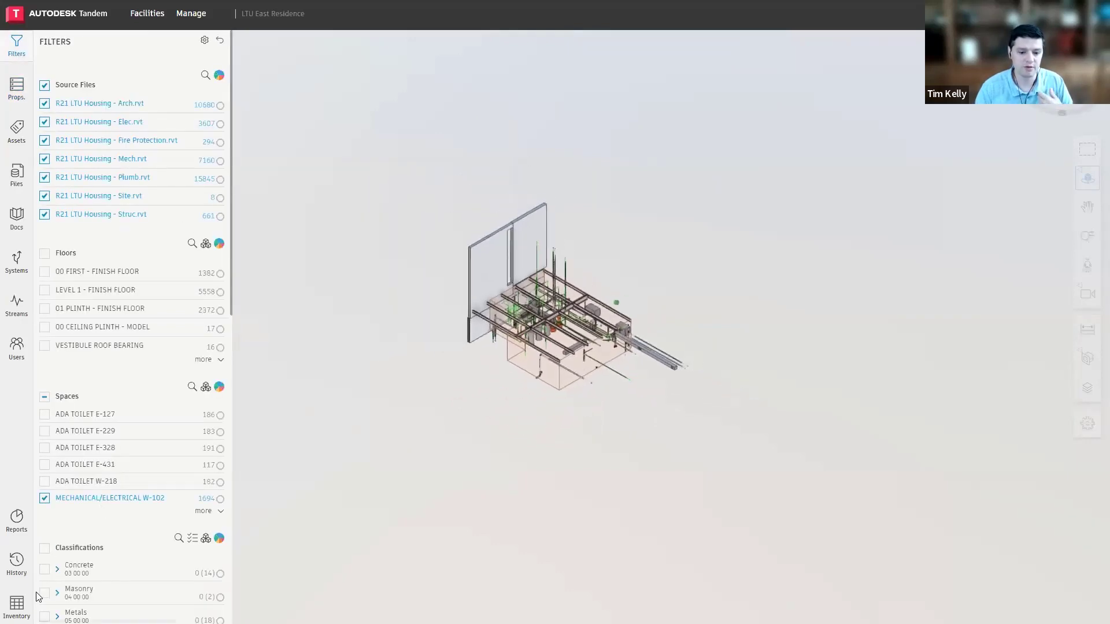
Open the asset inventory and, with the space filter cleared, filter the model to the Rooms Revit category
{"action": "left_click", "coordinate": [23, 604]}
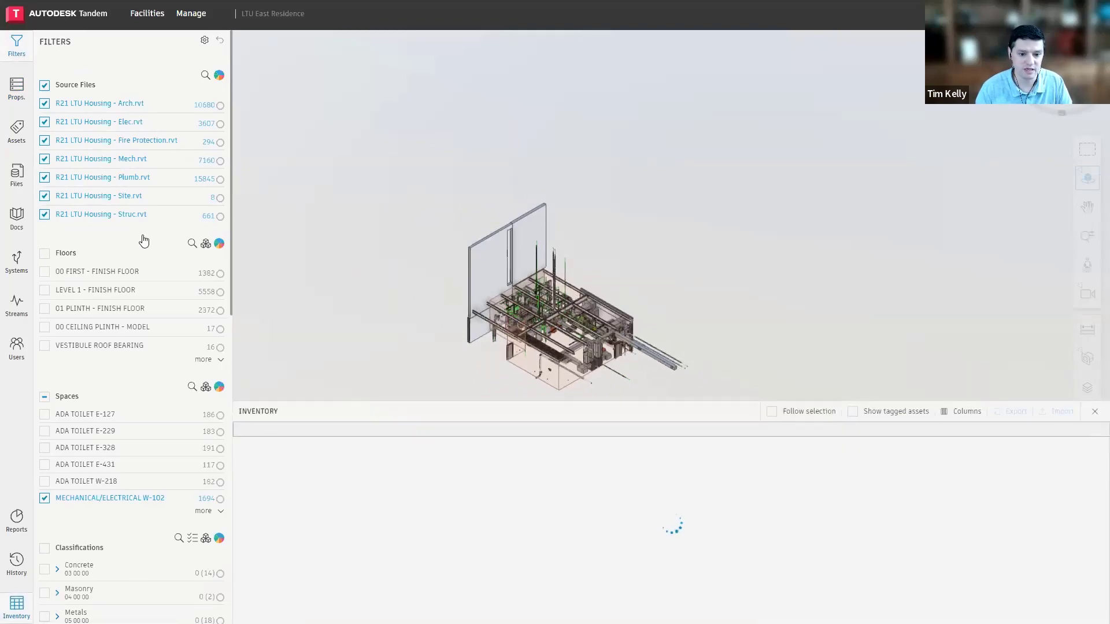
{"action": "scroll", "coordinate": [98, 312], "scroll_direction": "down", "scroll_amount": 5}
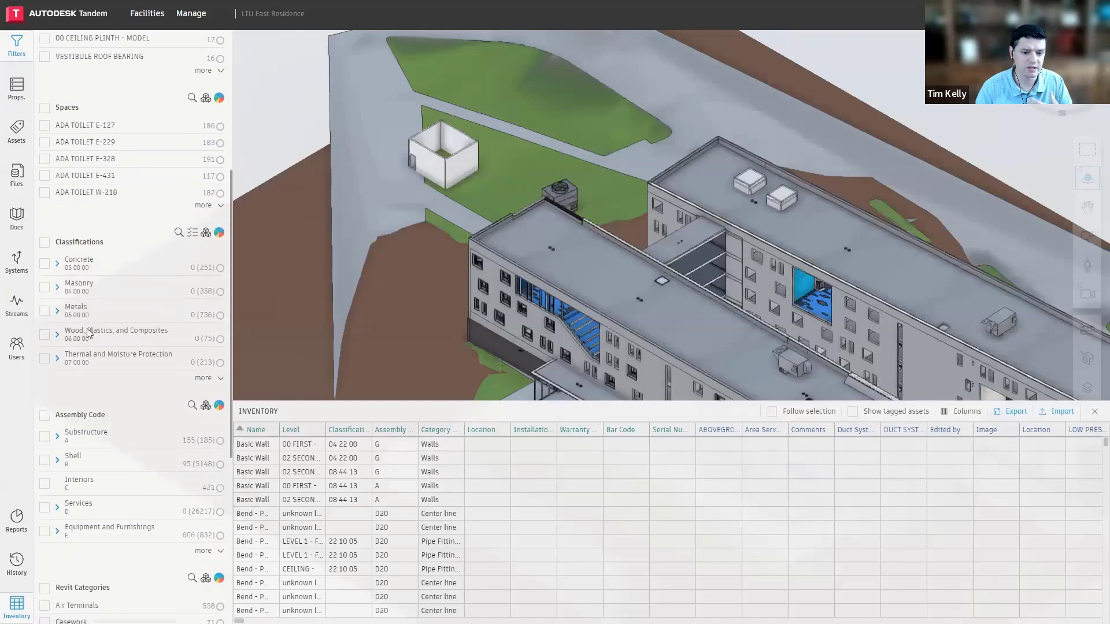
{"action": "scroll", "coordinate": [87, 333], "scroll_direction": "down", "scroll_amount": 5}
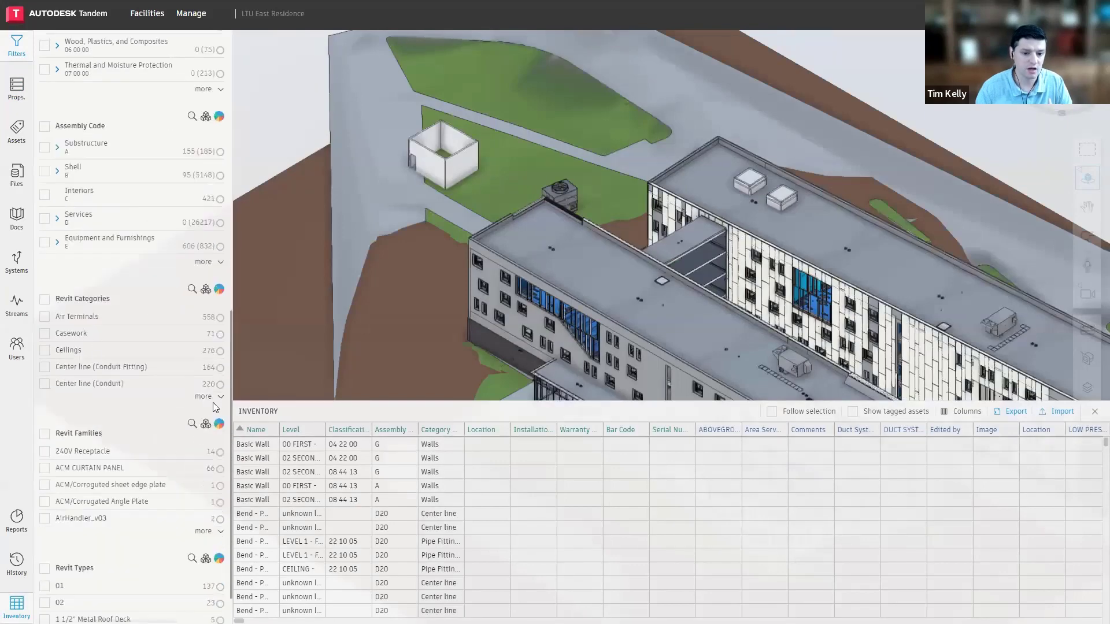
{"action": "left_click", "coordinate": [214, 398]}
{"action": "scroll", "coordinate": [107, 379], "scroll_direction": "down", "scroll_amount": 3}
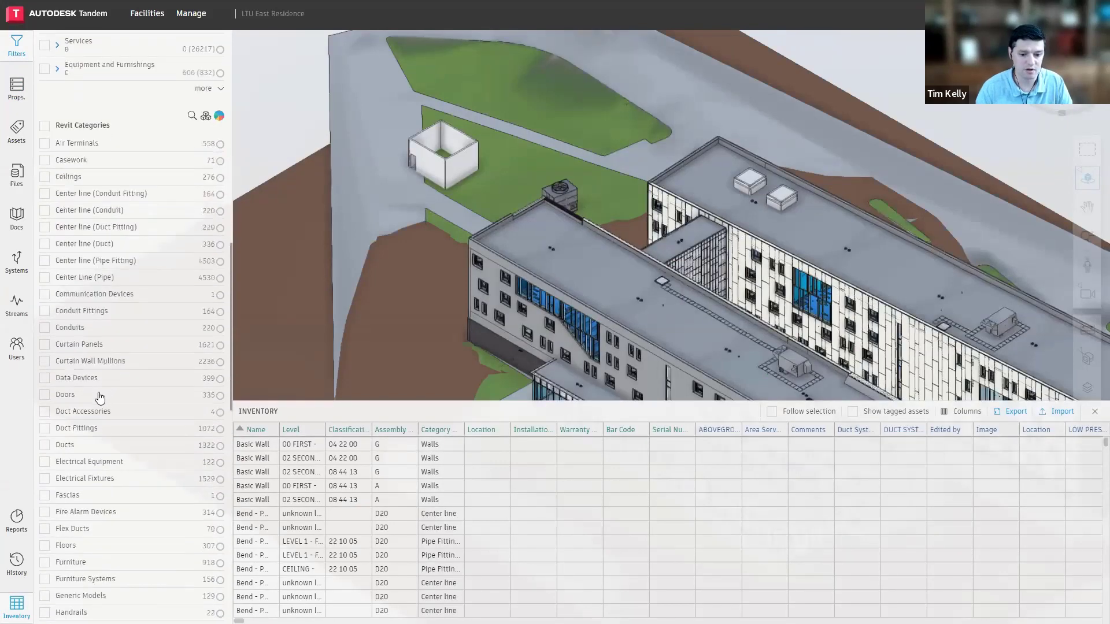
{"action": "scroll", "coordinate": [99, 398], "scroll_direction": "down", "scroll_amount": 6}
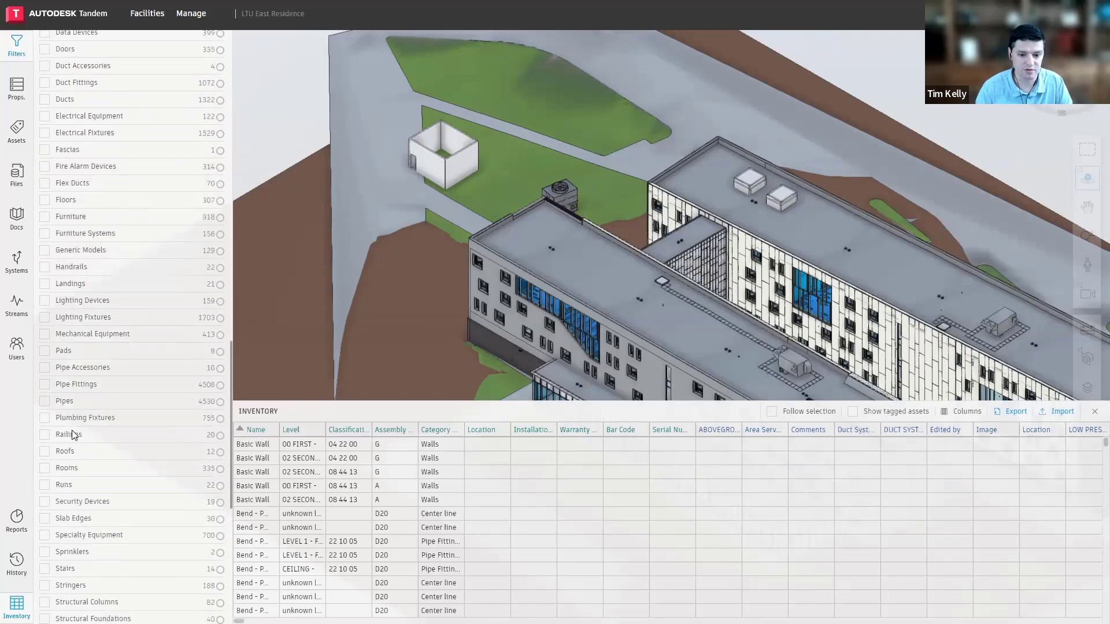
{"action": "left_click", "coordinate": [44, 467]}
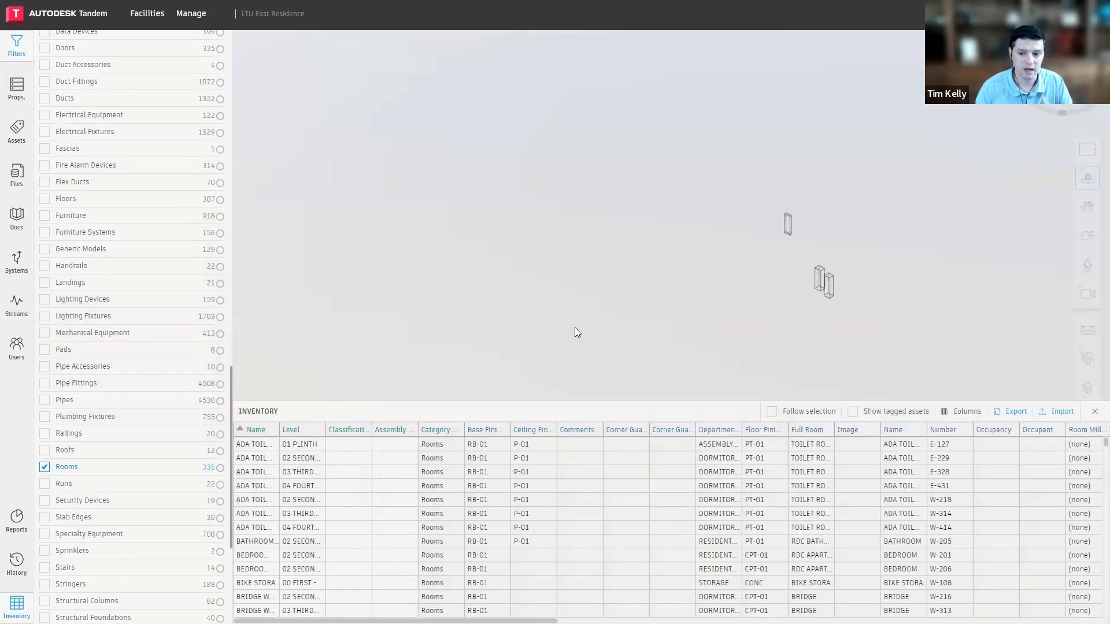
Enlarge the inventory table and select ranges of room entries to highlight them in the model, ending with corridor W-430
{"action": "left_click_drag", "start_coordinate": [533, 298], "coordinate": [498, 265]}
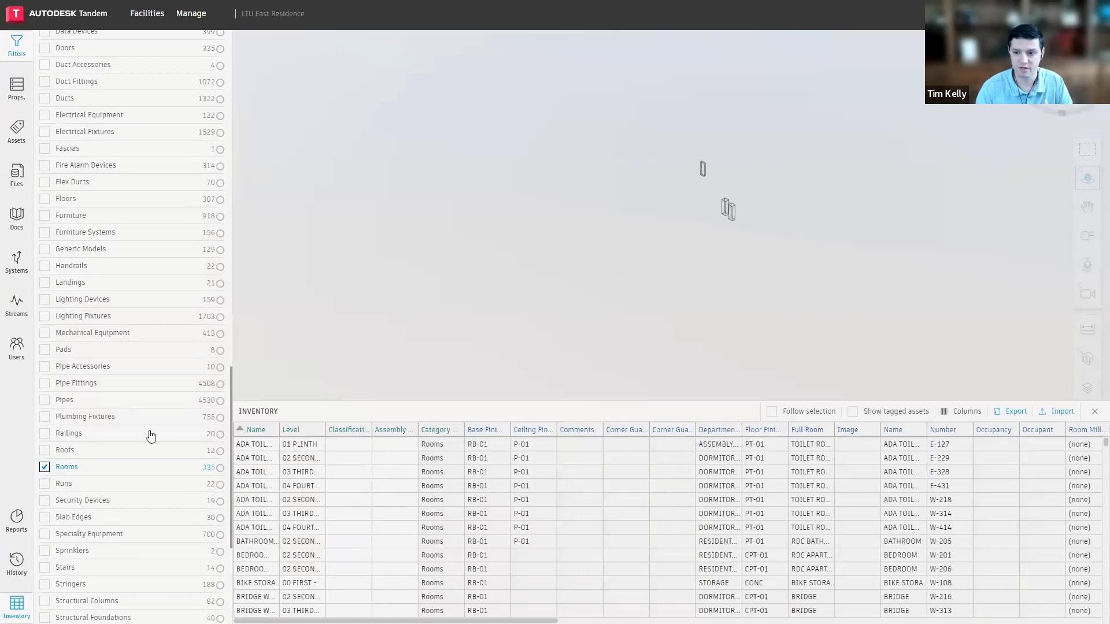
{"action": "left_click_drag", "start_coordinate": [297, 472], "coordinate": [297, 583]}
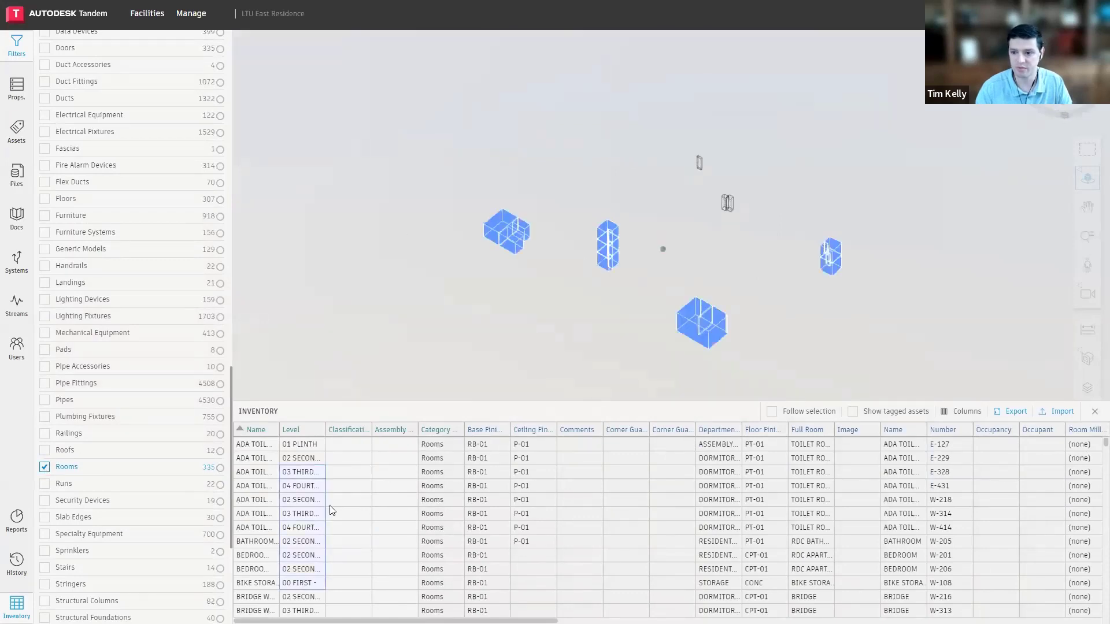
{"action": "left_click_drag", "start_coordinate": [389, 402], "coordinate": [398, 302]}
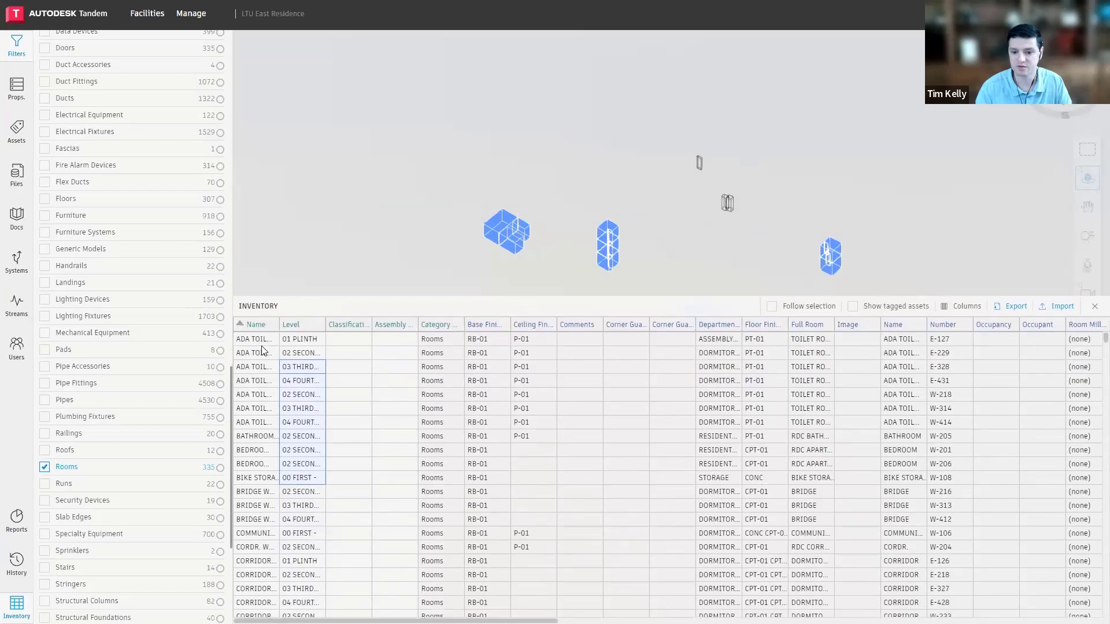
{"action": "left_click_drag", "start_coordinate": [262, 346], "coordinate": [275, 572]}
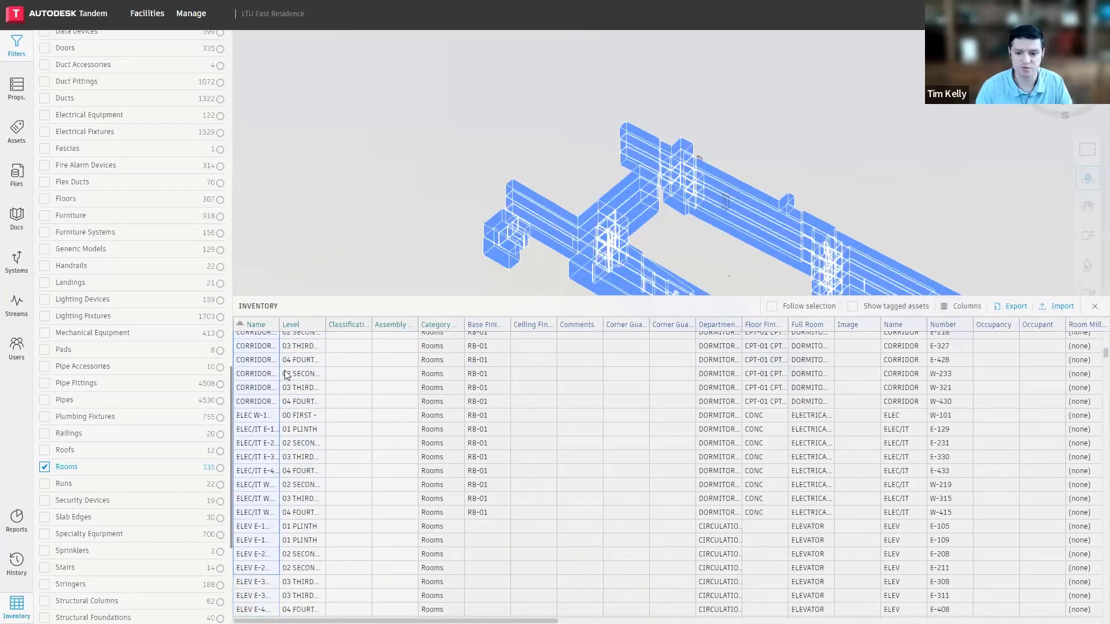
{"action": "left_click", "coordinate": [343, 400]}
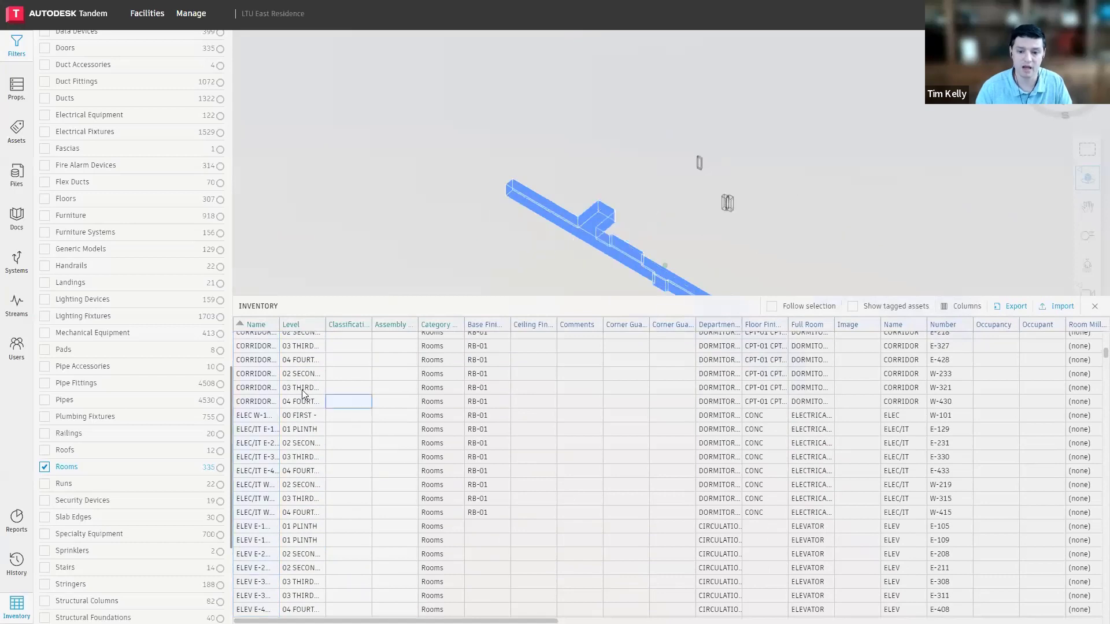
{"action": "left_click", "coordinate": [16, 88]}
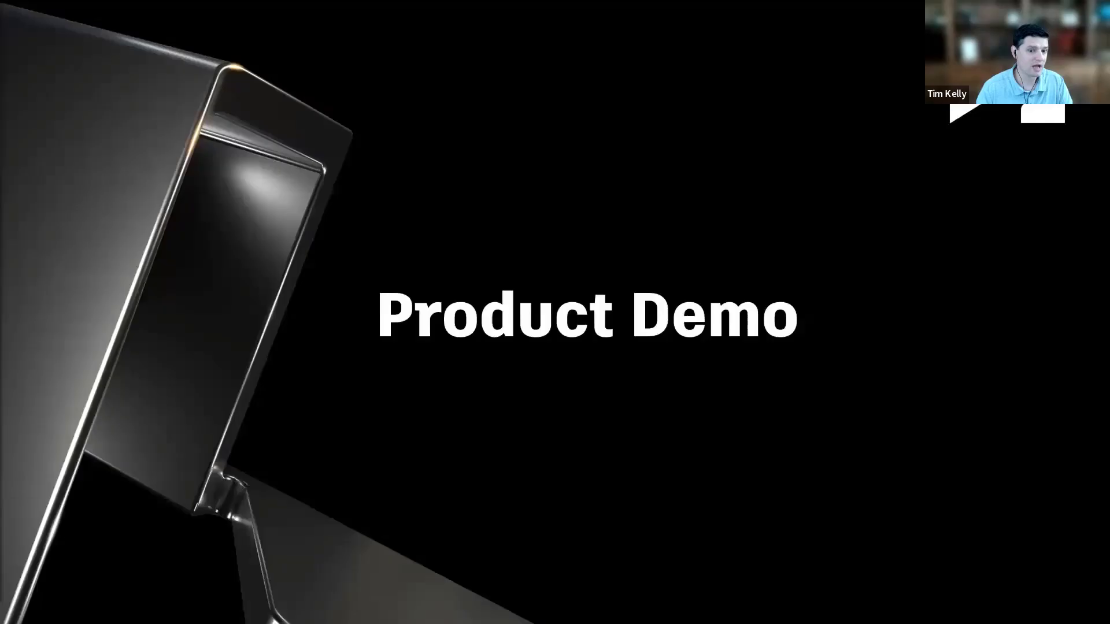
{"action": "left_click", "coordinate": [171, 325]}
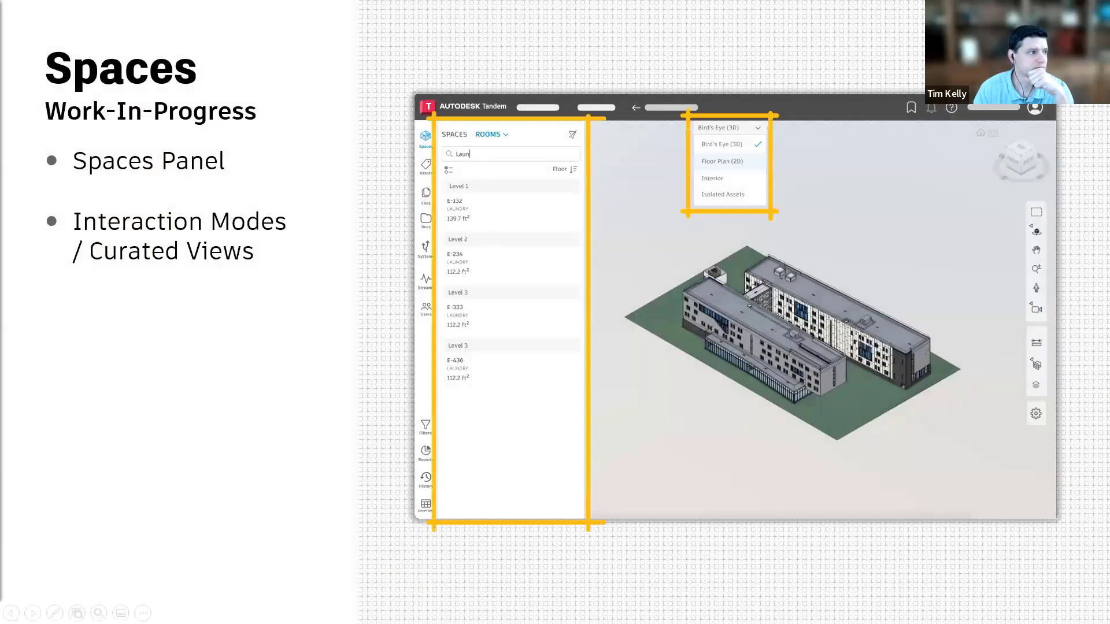
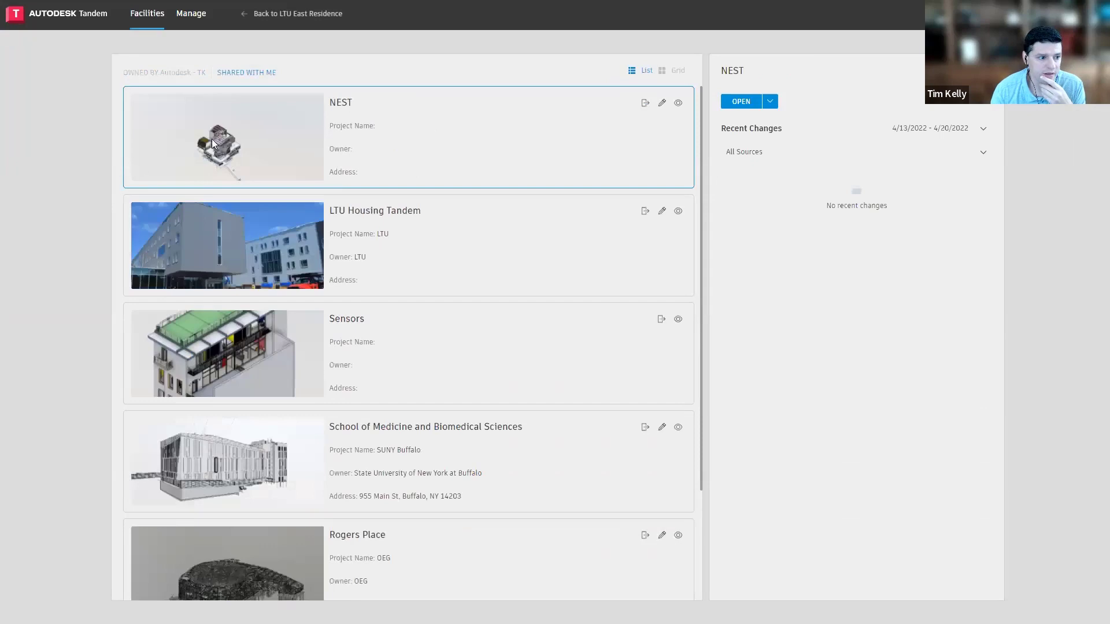
Open the NEST facility and show its stream pins on the building model
{"action": "left_click", "coordinate": [213, 142]}
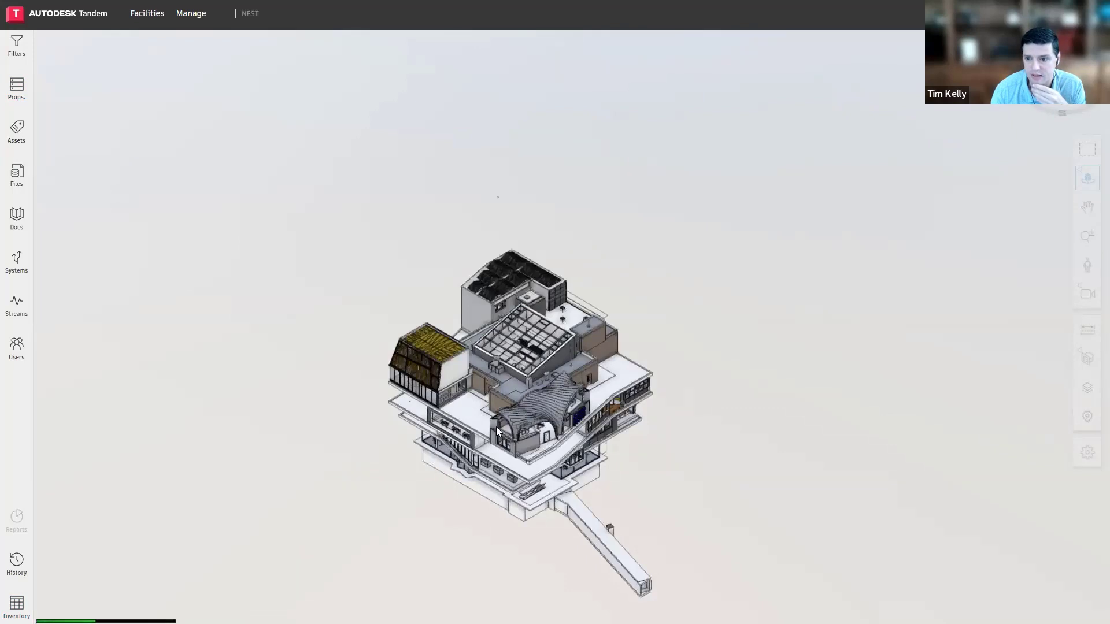
{"action": "middle_click_drag", "start_coordinate": [516, 382], "coordinate": [538, 339]}
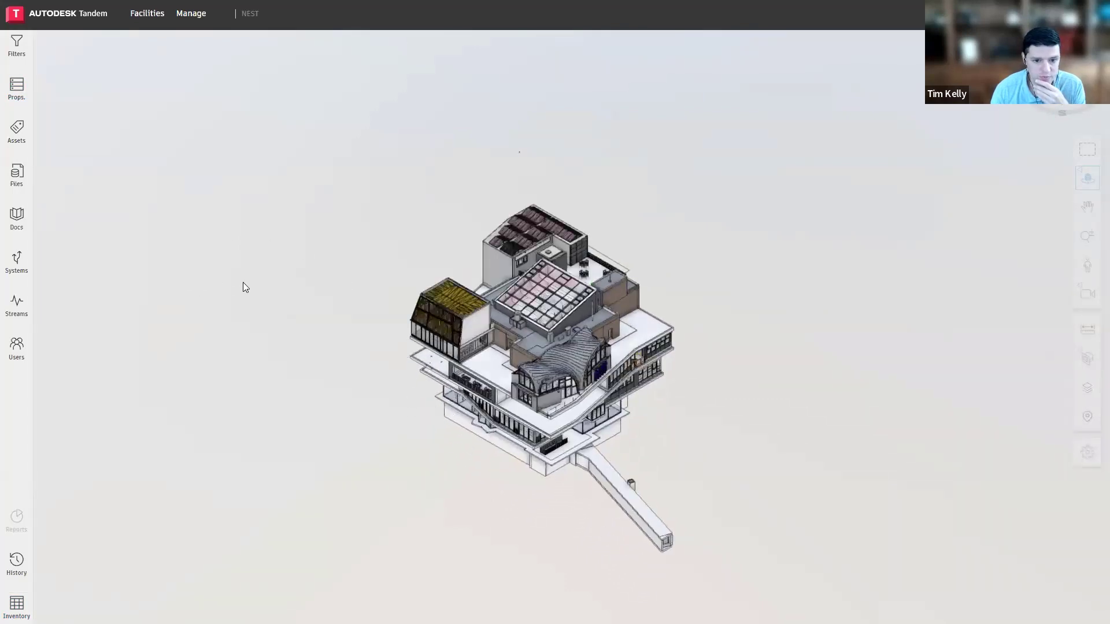
{"action": "scroll", "coordinate": [510, 360], "scroll_direction": "up", "scroll_amount": 3}
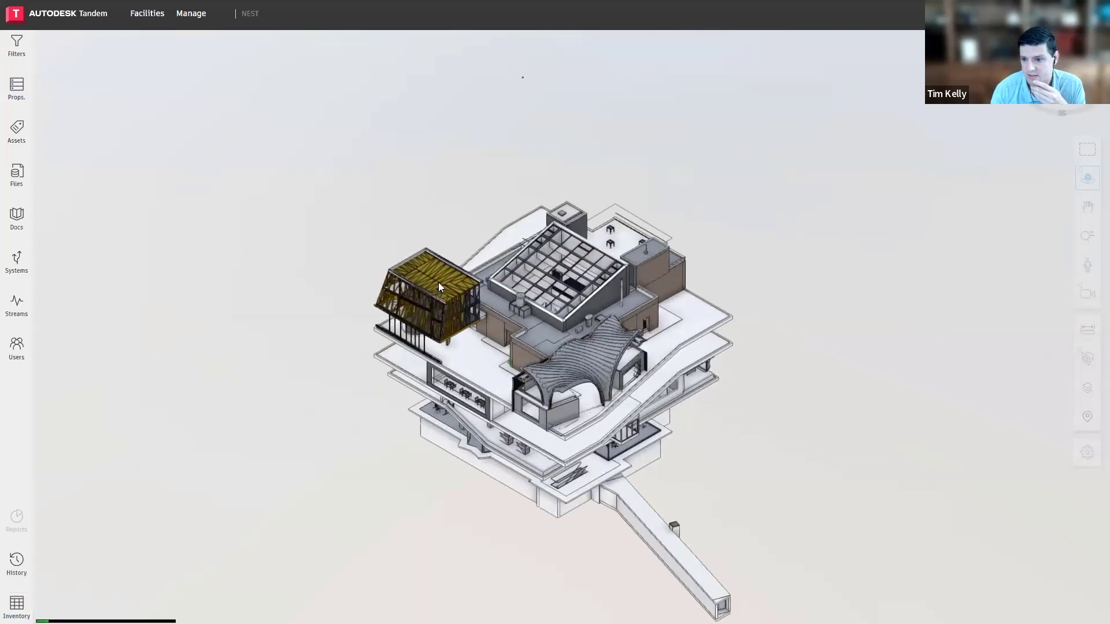
{"action": "left_click", "coordinate": [1087, 416]}
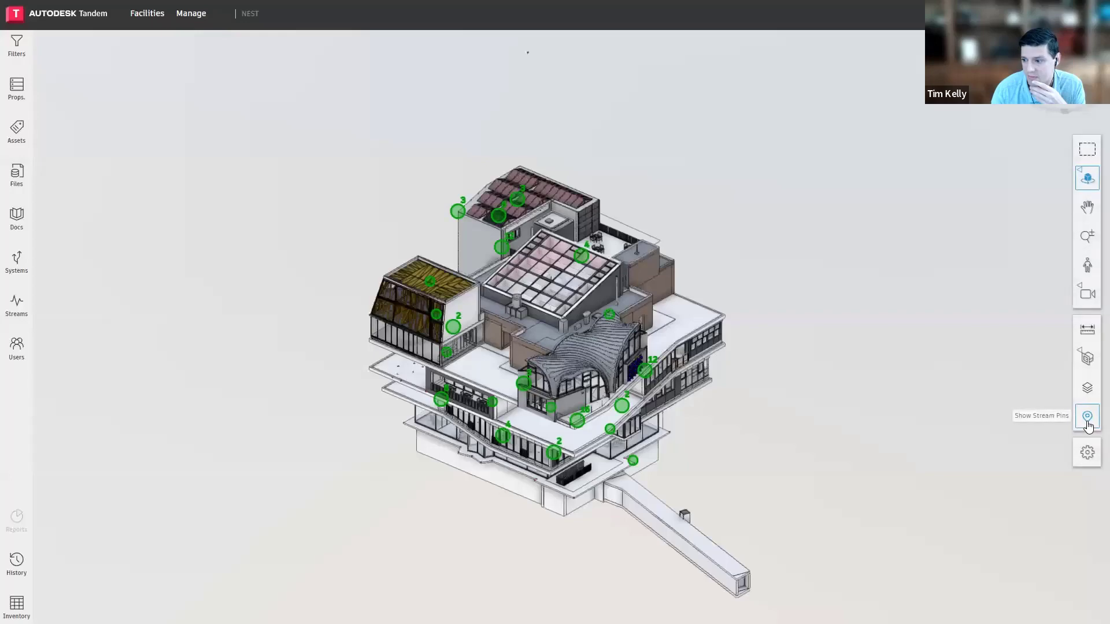
{"action": "scroll", "coordinate": [561, 298], "scroll_direction": "up", "scroll_amount": 4}
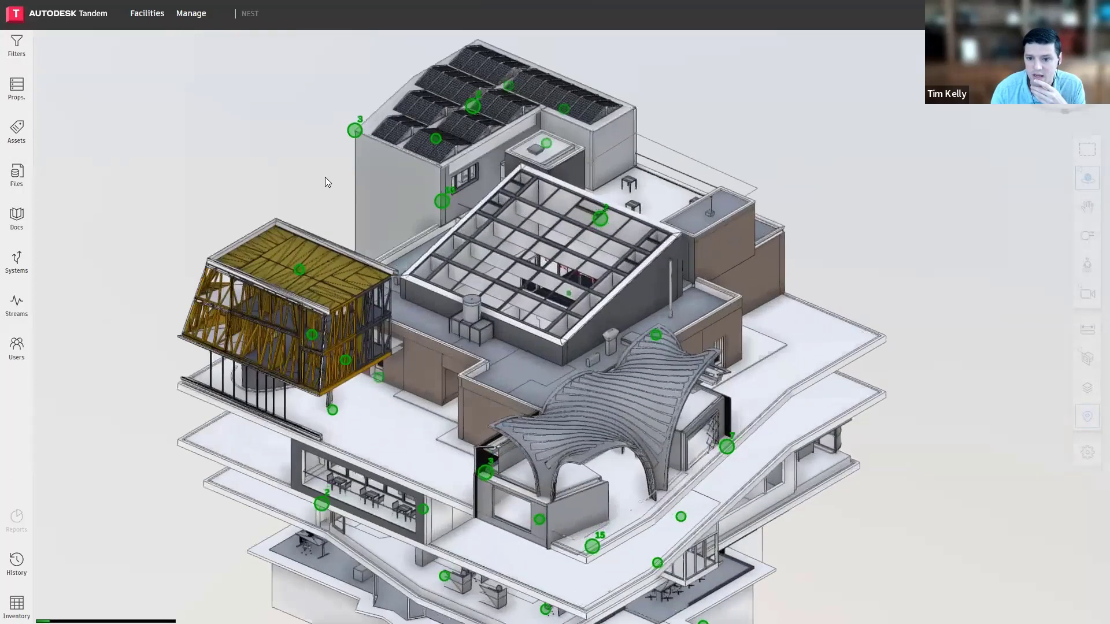
Open the stream chart of the pin on the yellow timber unit's roof and examine its readings back to late March 2022
{"action": "left_click", "coordinate": [299, 272]}
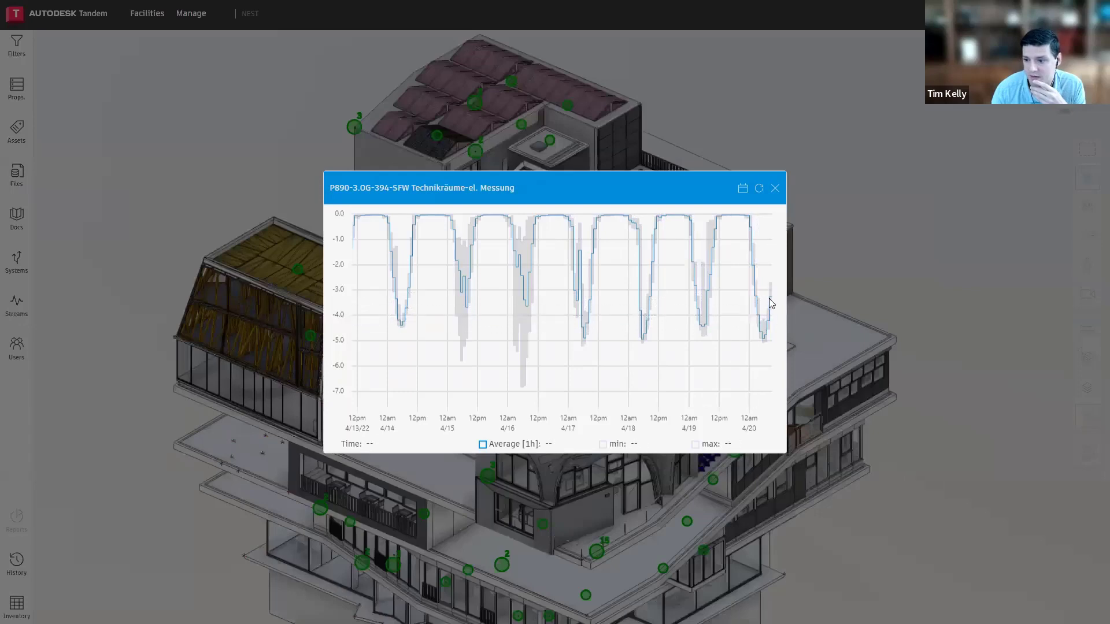
{"action": "left_click_drag", "start_coordinate": [494, 291], "coordinate": [631, 294]}
{"action": "left_click_drag", "start_coordinate": [451, 294], "coordinate": [679, 296]}
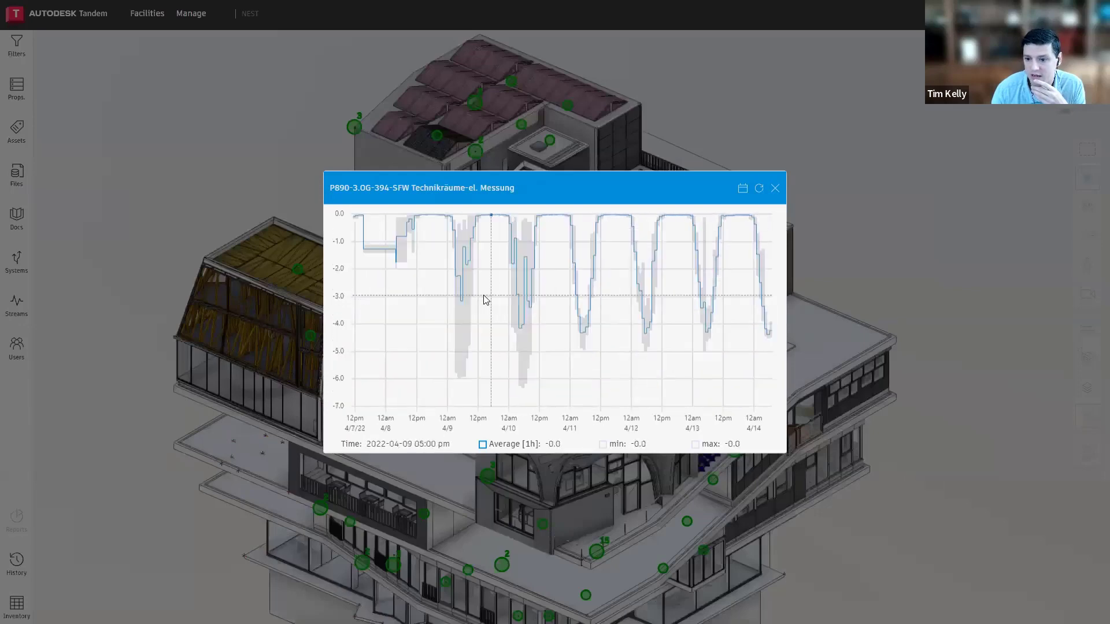
{"action": "left_click_drag", "start_coordinate": [485, 295], "coordinate": [697, 301]}
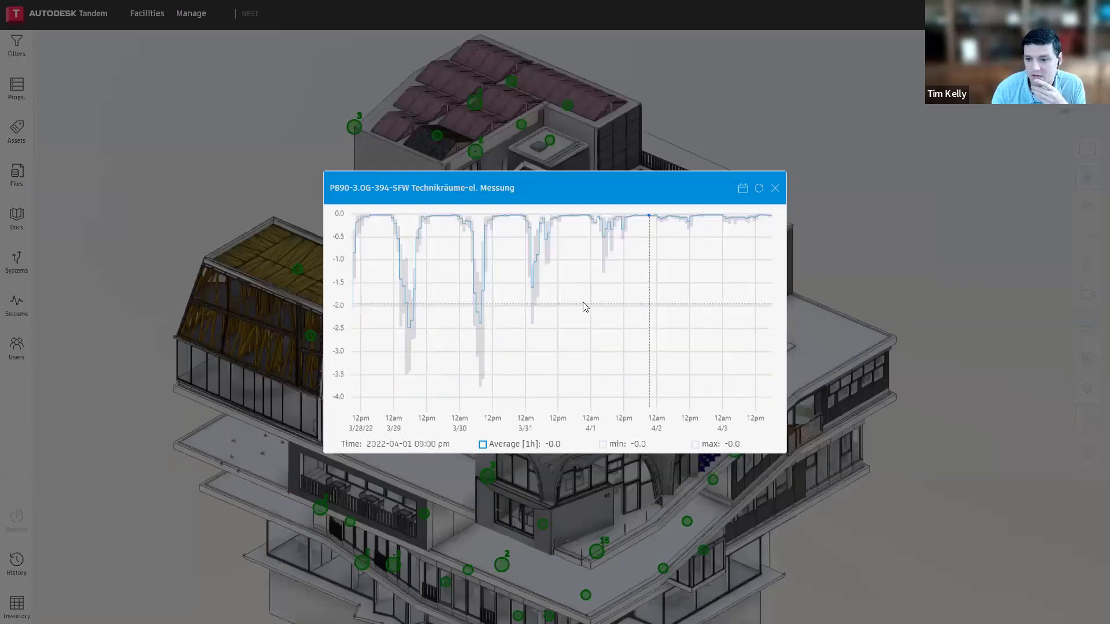
{"action": "scroll", "coordinate": [481, 304], "scroll_direction": "up", "scroll_amount": 5}
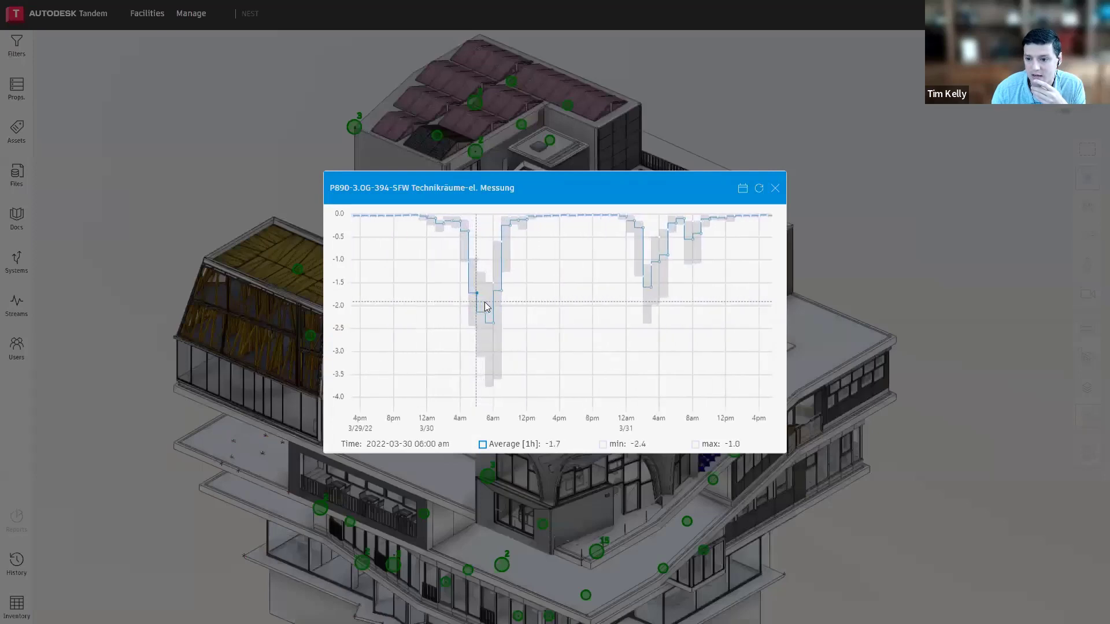
{"action": "scroll", "coordinate": [487, 306], "scroll_direction": "down", "scroll_amount": 5}
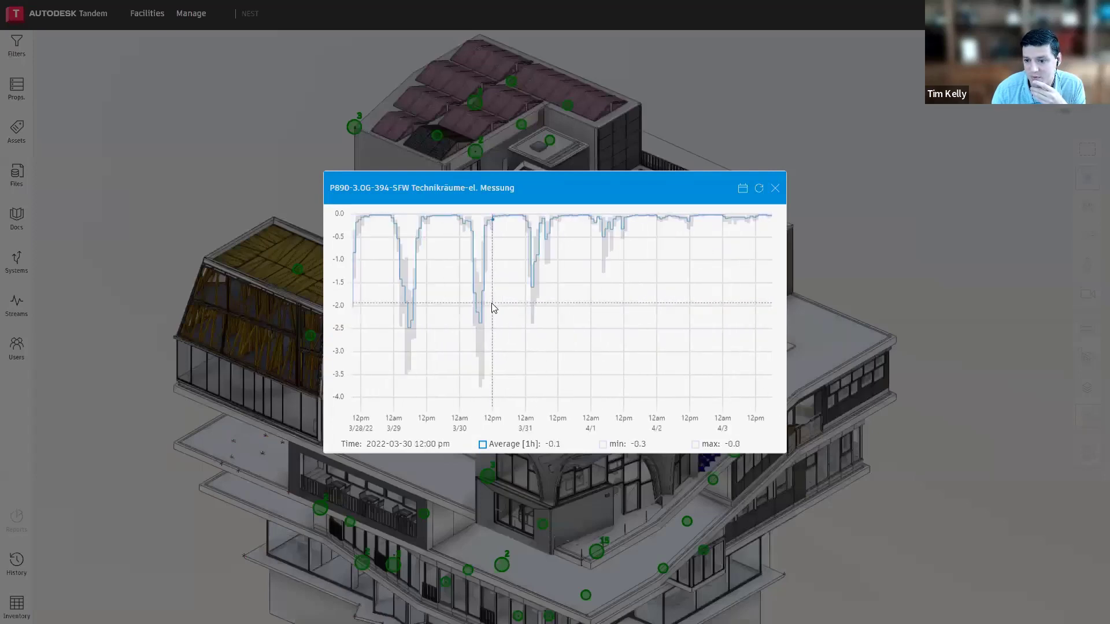
Set the chart's date range to start on March 7, 2022, examine the readings back into February, and close the chart
{"action": "left_click", "coordinate": [743, 188]}
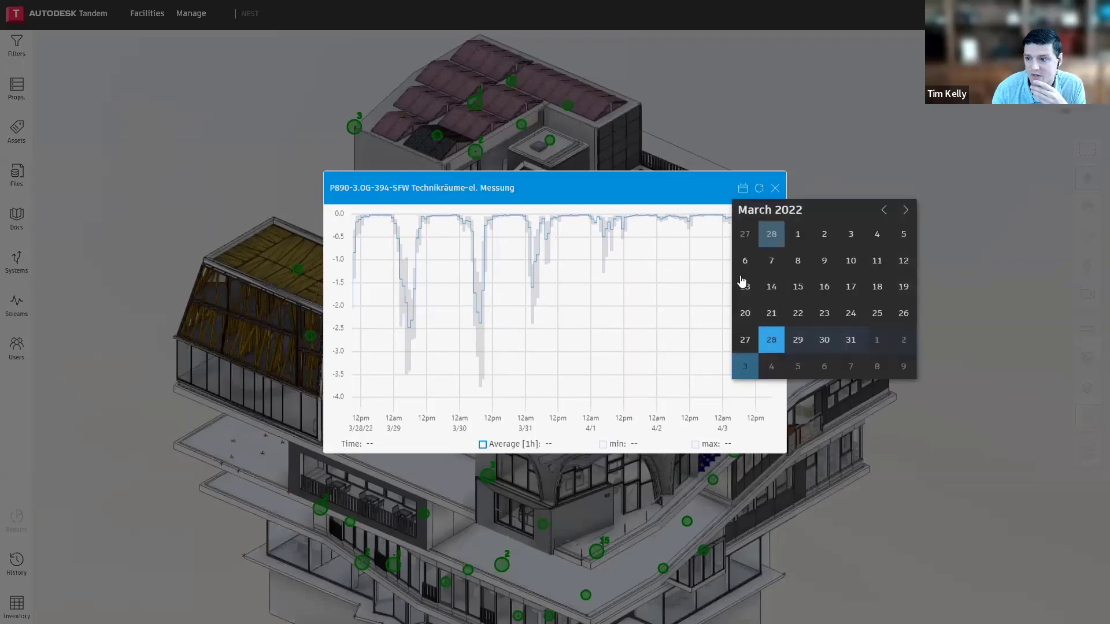
{"action": "left_click", "coordinate": [771, 261]}
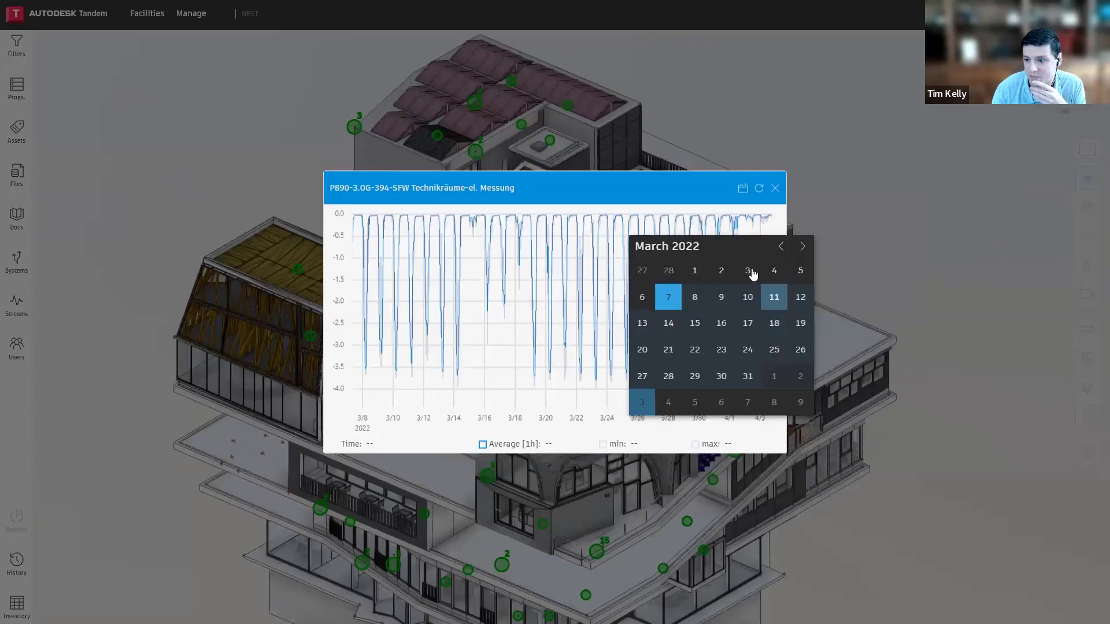
{"action": "left_click", "coordinate": [617, 192]}
{"action": "scroll", "coordinate": [687, 312], "scroll_direction": "up", "scroll_amount": 2}
{"action": "scroll", "coordinate": [686, 312], "scroll_direction": "down", "scroll_amount": 2}
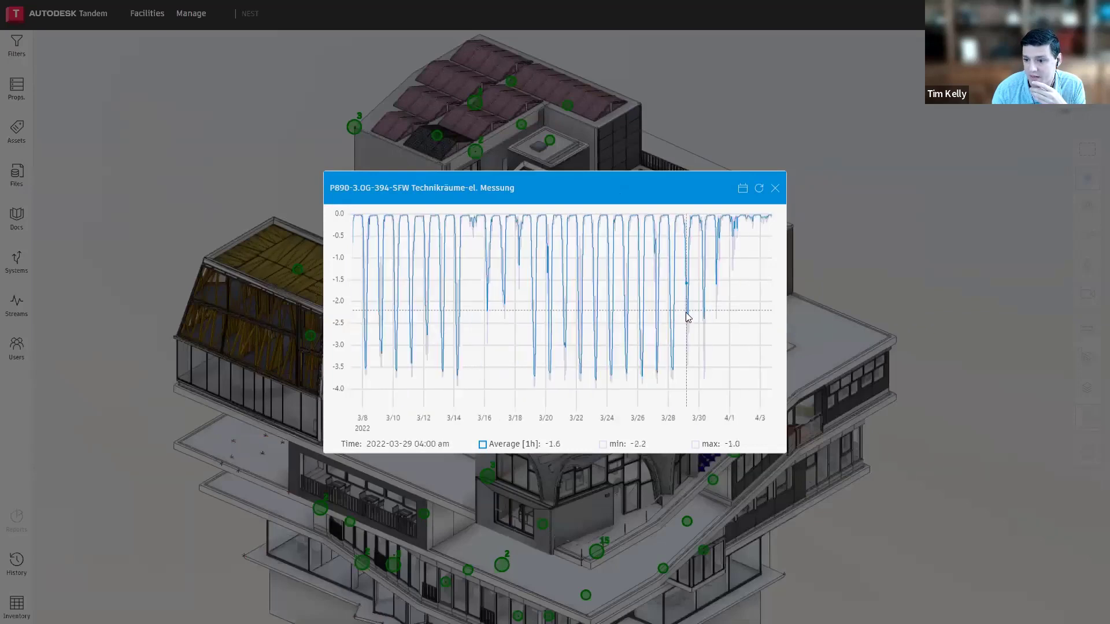
{"action": "left_click_drag", "start_coordinate": [379, 300], "coordinate": [507, 296]}
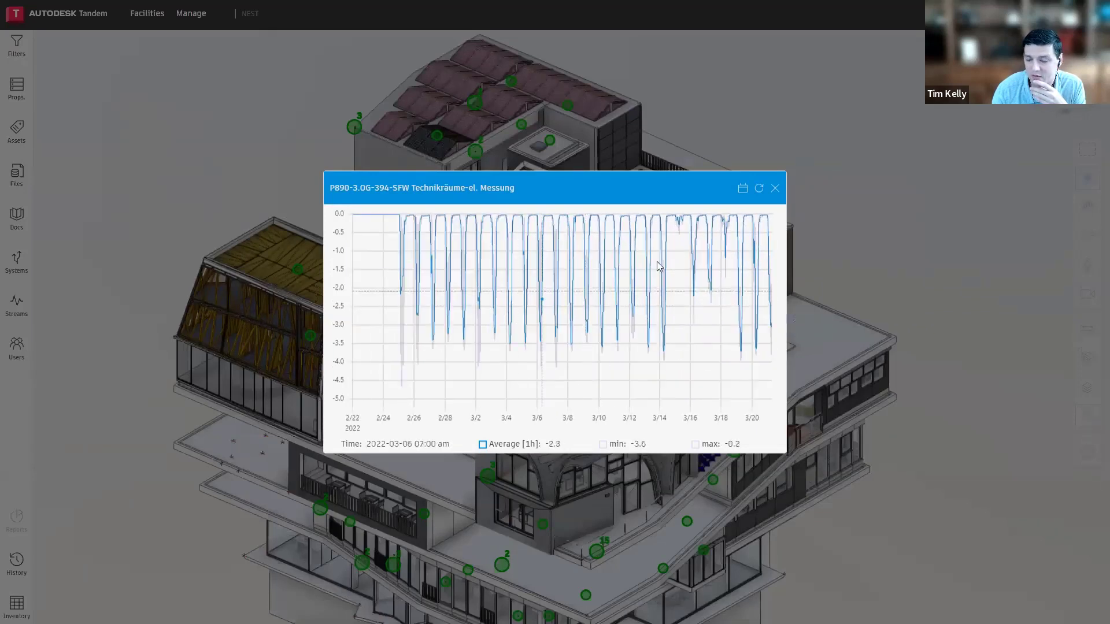
{"action": "left_click", "coordinate": [775, 189]}
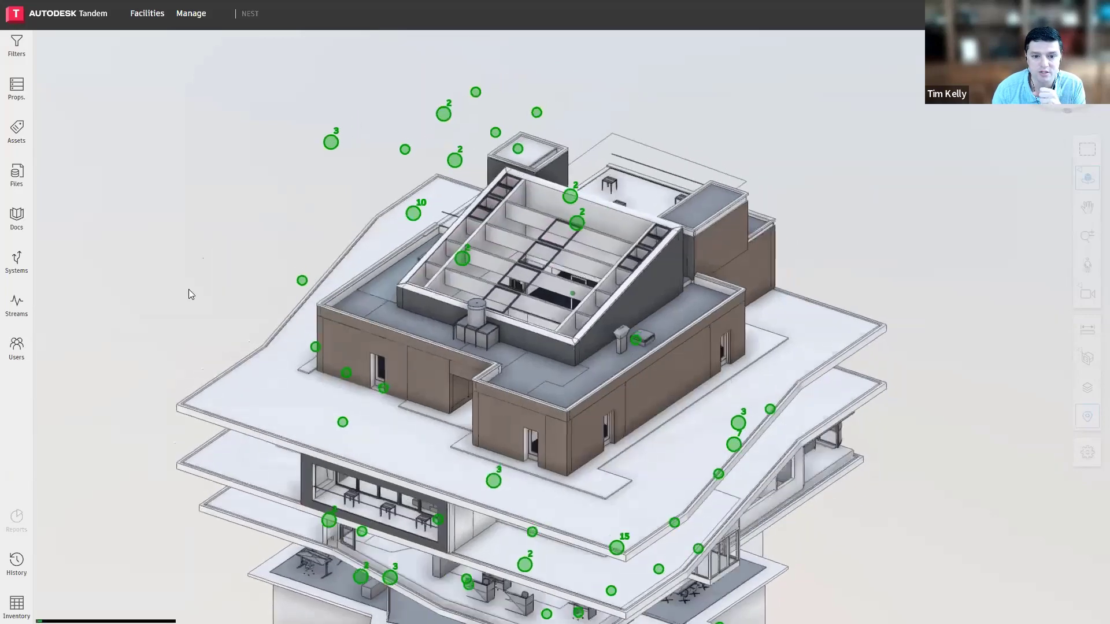
List the facility's streams, view the percentage chart of B111-1.OG-150-Hybrid-Multifunktionsfühler, close it, and look through the stream list
{"action": "left_click", "coordinate": [16, 302]}
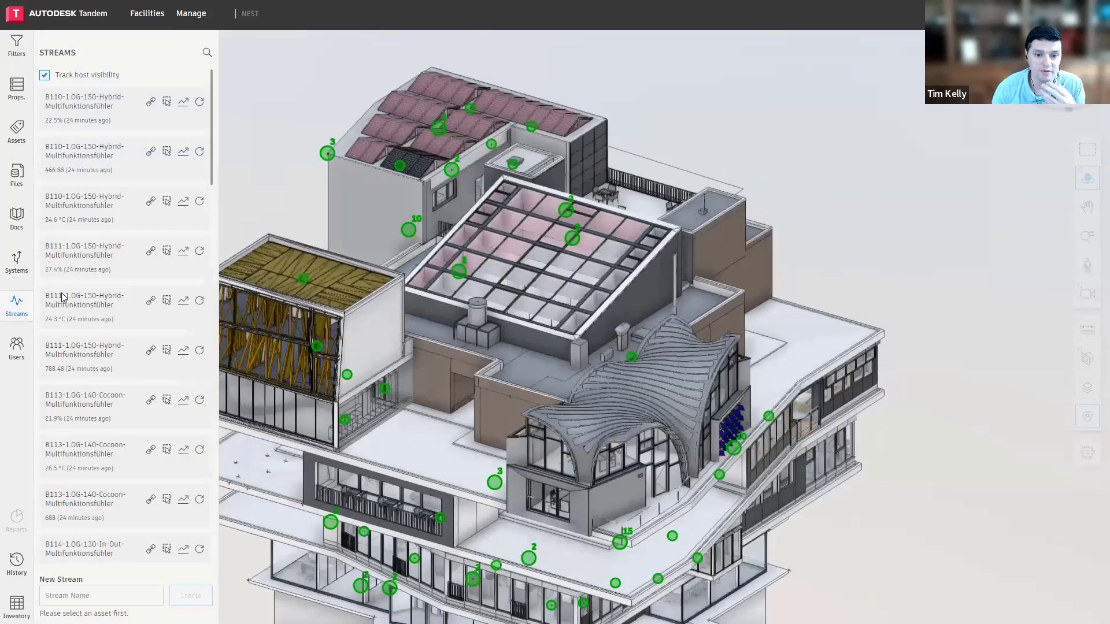
{"action": "left_click", "coordinate": [183, 252]}
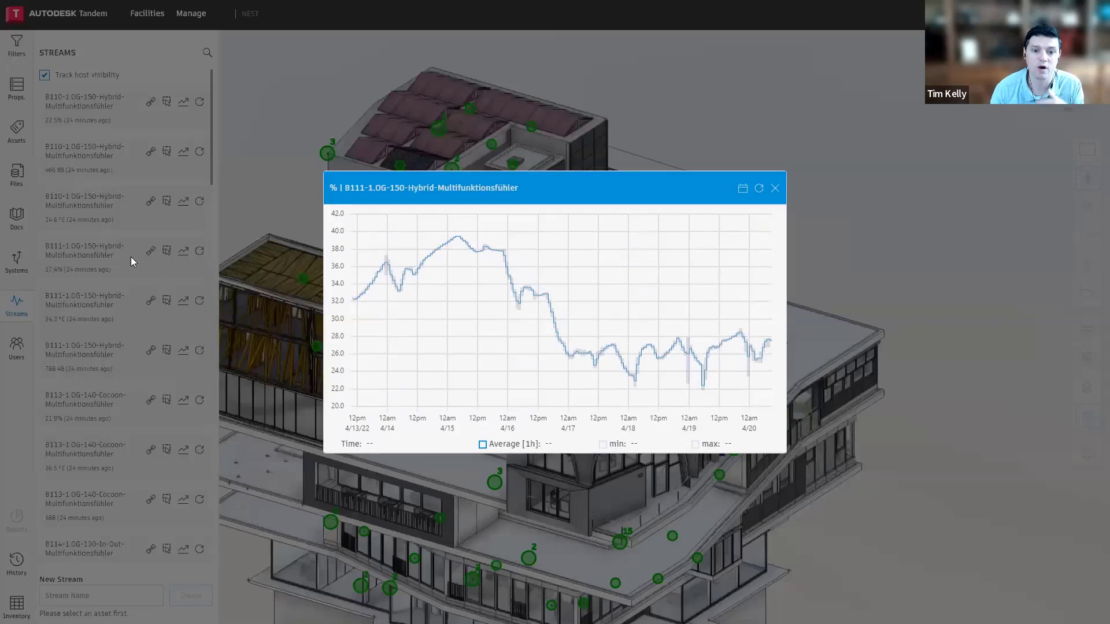
{"action": "left_click", "coordinate": [774, 189]}
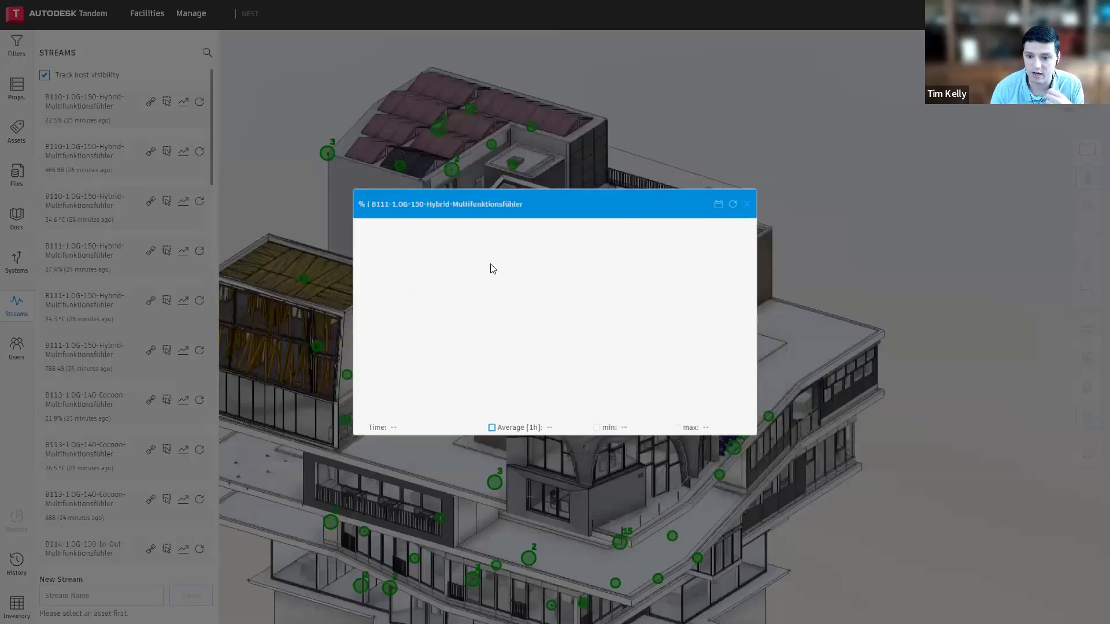
{"action": "scroll", "coordinate": [156, 376], "scroll_direction": "down", "scroll_amount": 2}
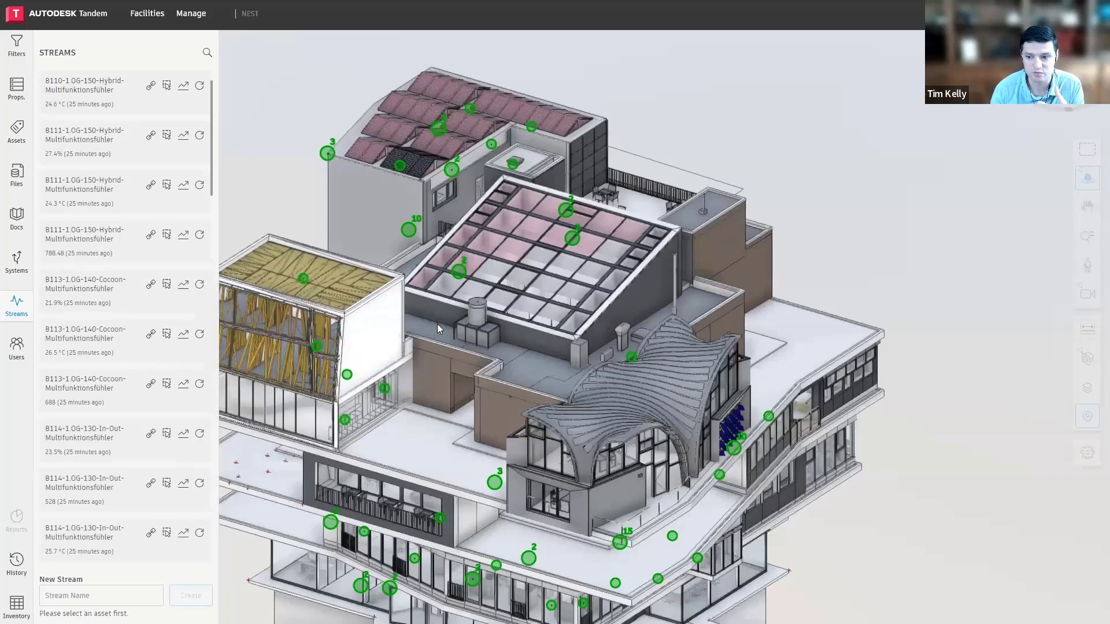
Review the P890-3.OG-394-SFW Technikräume-el. Messung stream chart from its roof pin once more and close it
{"action": "middle_click_drag", "start_coordinate": [436, 305], "coordinate": [498, 282]}
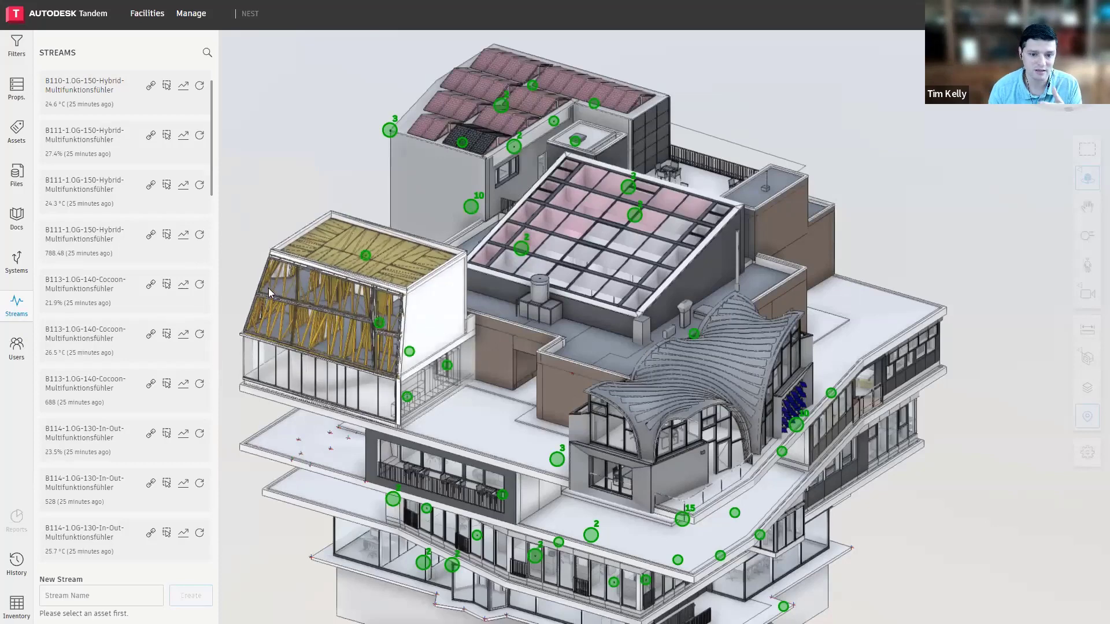
{"action": "left_click", "coordinate": [367, 256]}
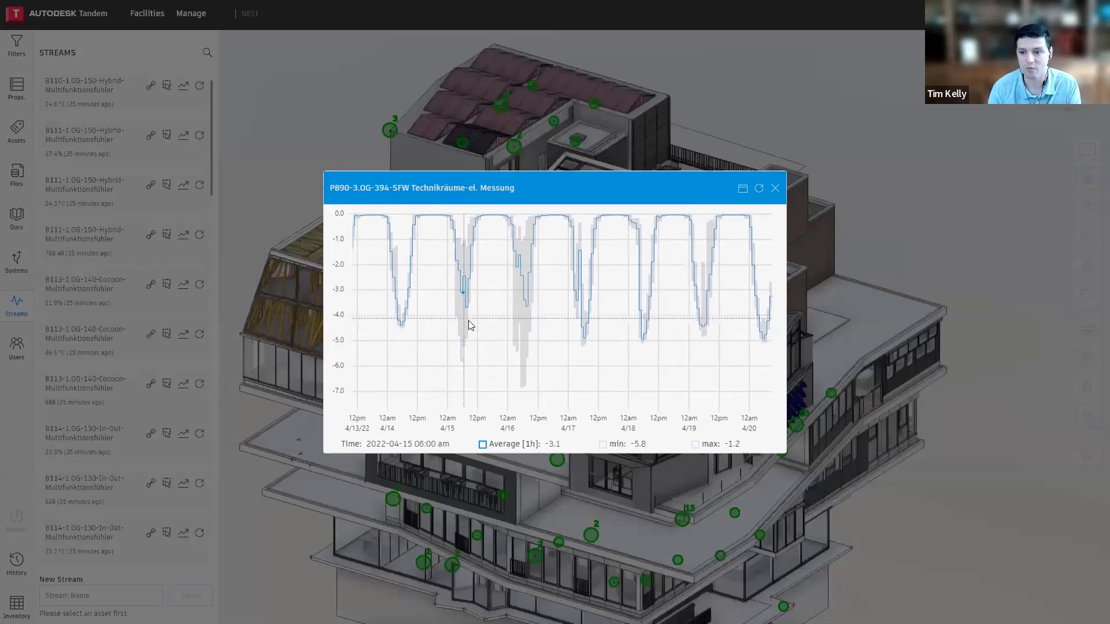
{"action": "left_click", "coordinate": [775, 187]}
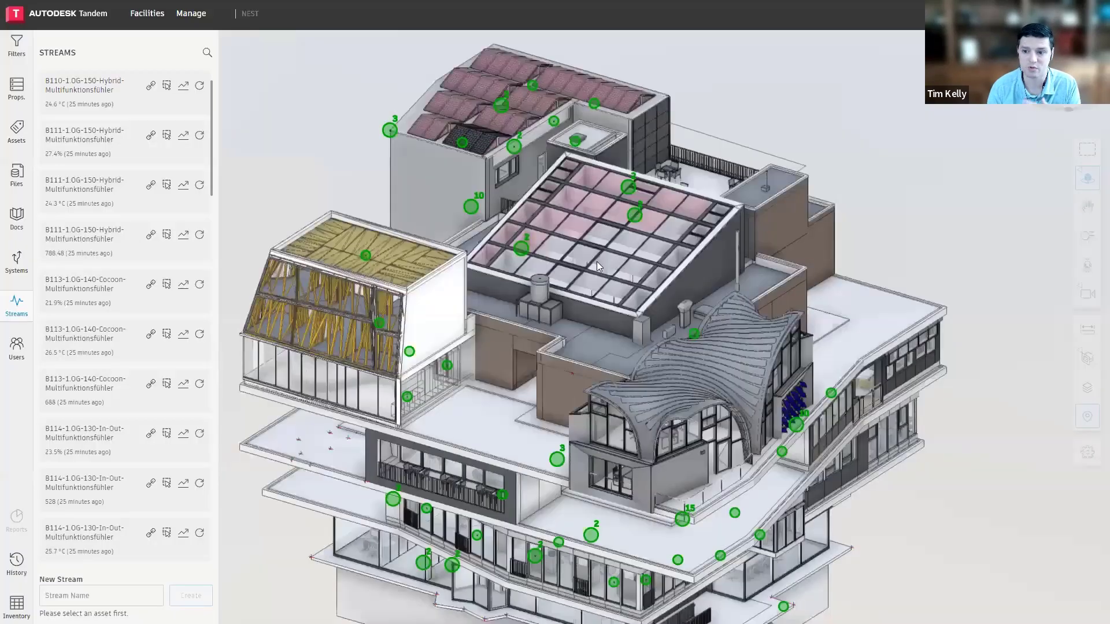
Filter the model to the Level 1 floor and look through the streams list
{"action": "left_click", "coordinate": [17, 48]}
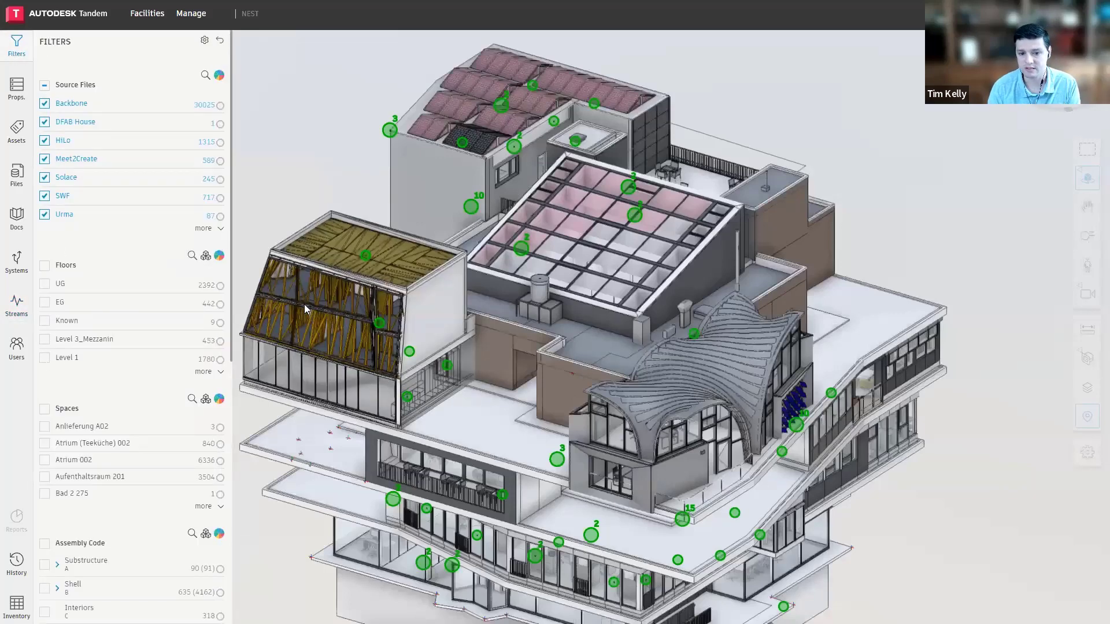
{"action": "left_click", "coordinate": [44, 357]}
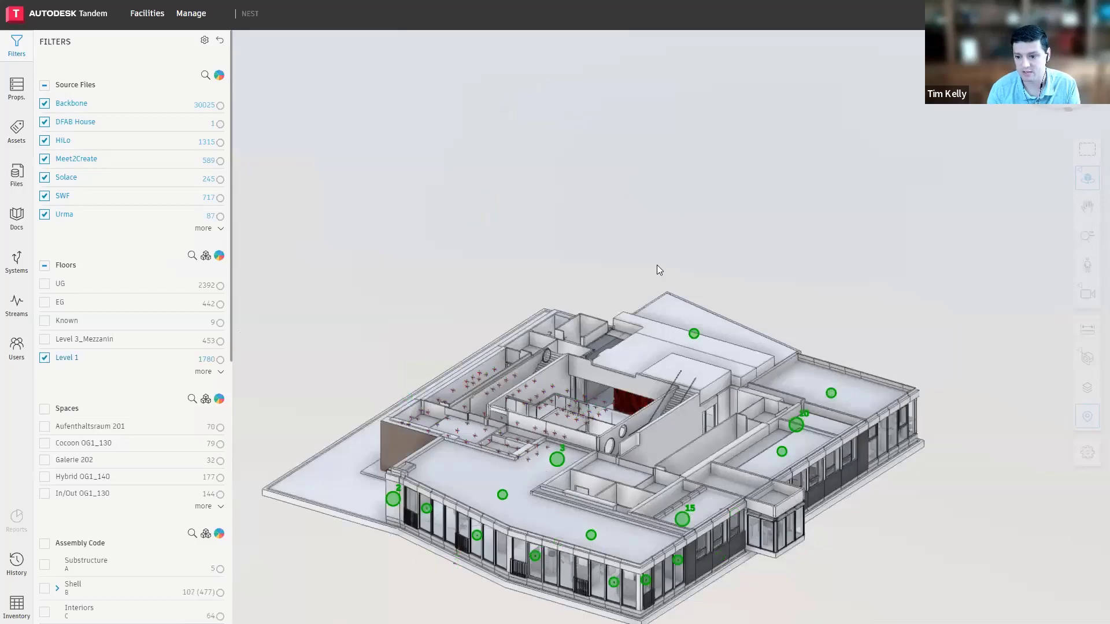
{"action": "left_click", "coordinate": [23, 306]}
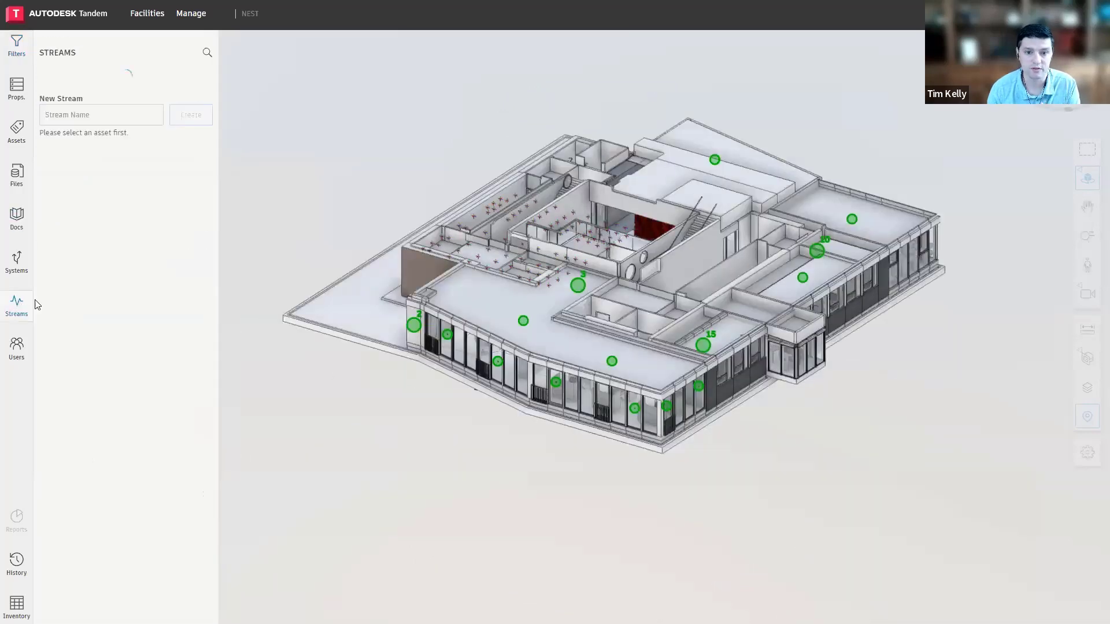
{"action": "scroll", "coordinate": [93, 401], "scroll_direction": "down", "scroll_amount": 4}
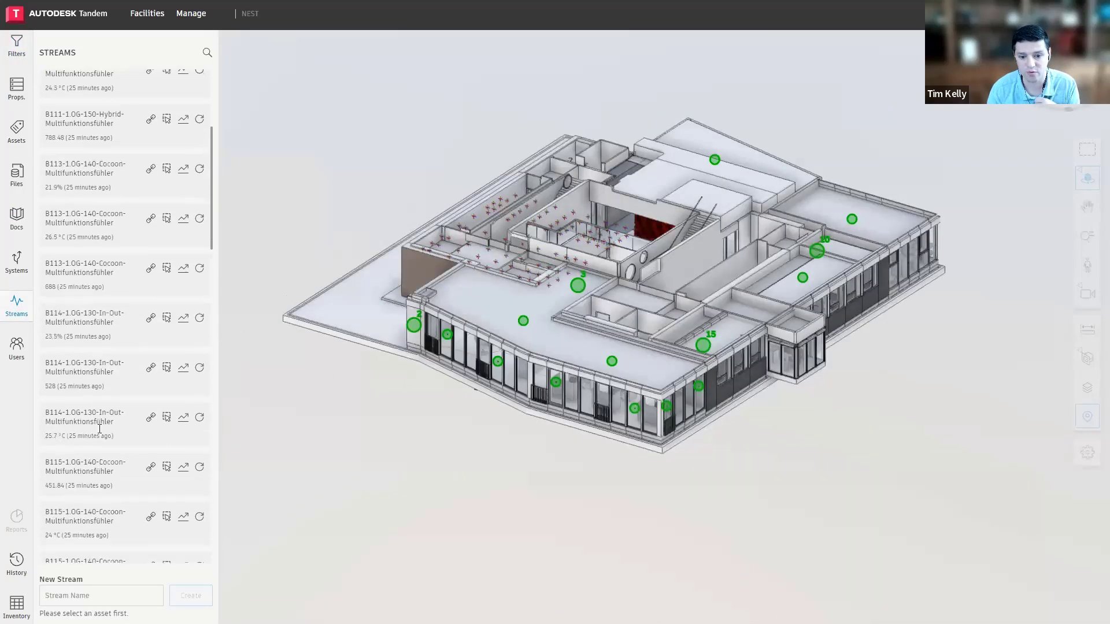
Select the Level 1 cluster of three B110-1.OG-150-Hybrid-Multifunktionsfühler streams, examine the first stream's chart around April 19, and close it
{"action": "left_click", "coordinate": [575, 285]}
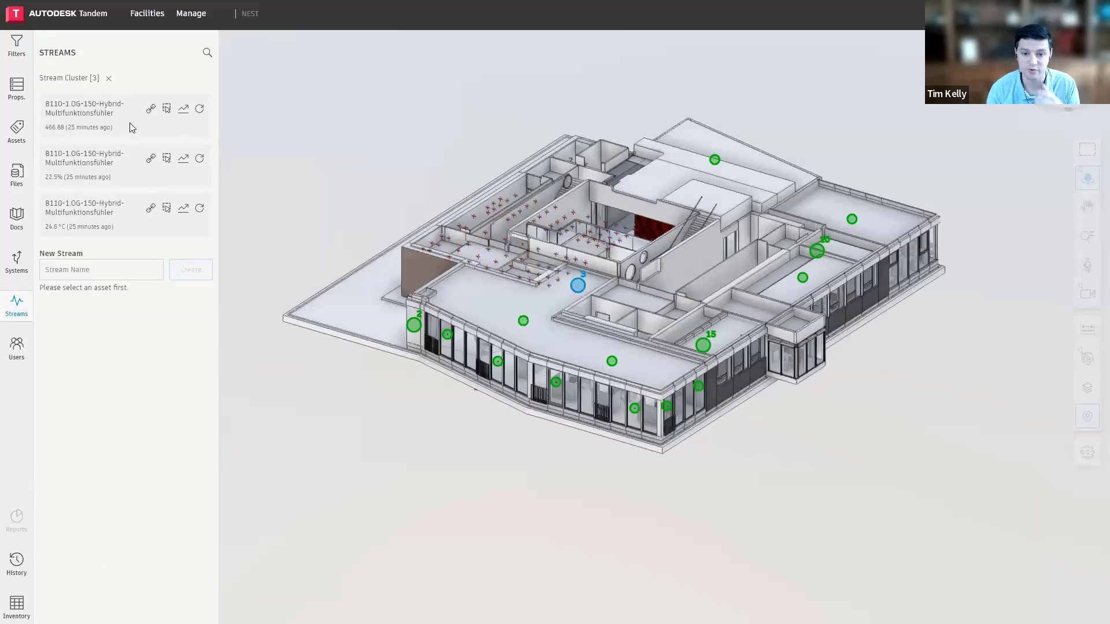
{"action": "left_click", "coordinate": [183, 110]}
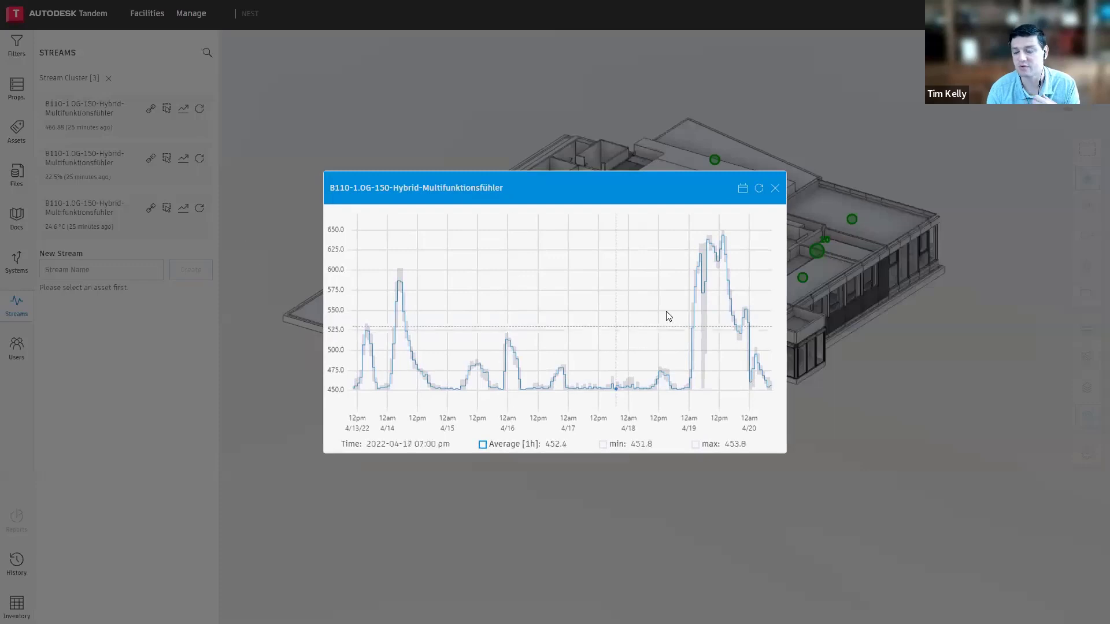
{"action": "scroll", "coordinate": [715, 259], "scroll_direction": "up", "scroll_amount": 5}
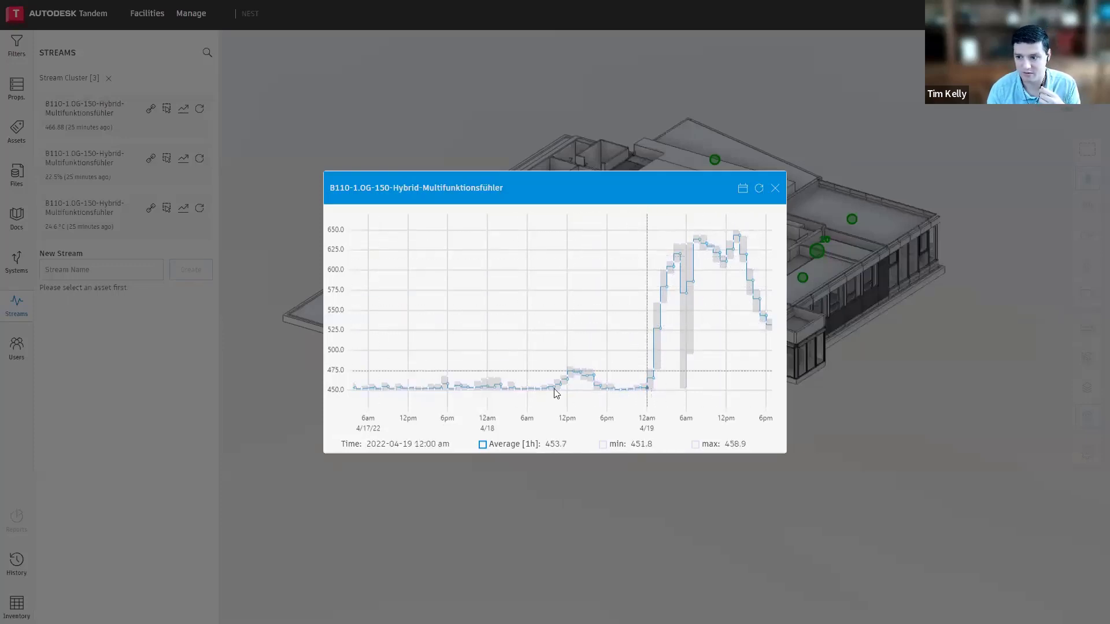
{"action": "left_click", "coordinate": [773, 192]}
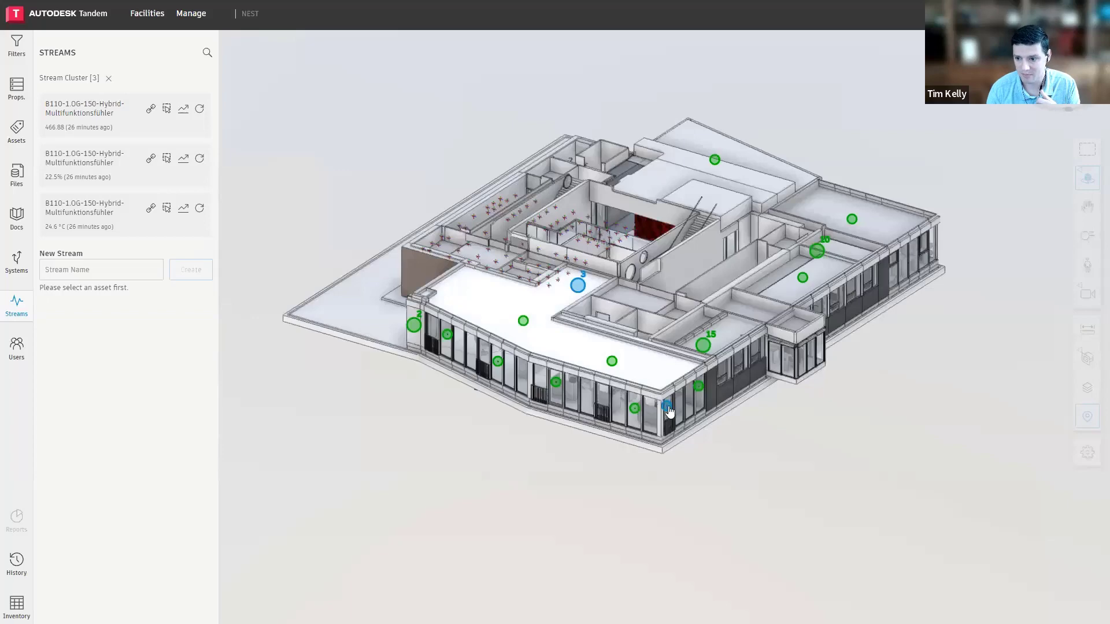
Generate the Level 1 floorplan with the stream pins, waiting out the unresponsive page, and take a closer look at the rooms
{"action": "scroll", "coordinate": [618, 360], "scroll_direction": "up", "scroll_amount": 3}
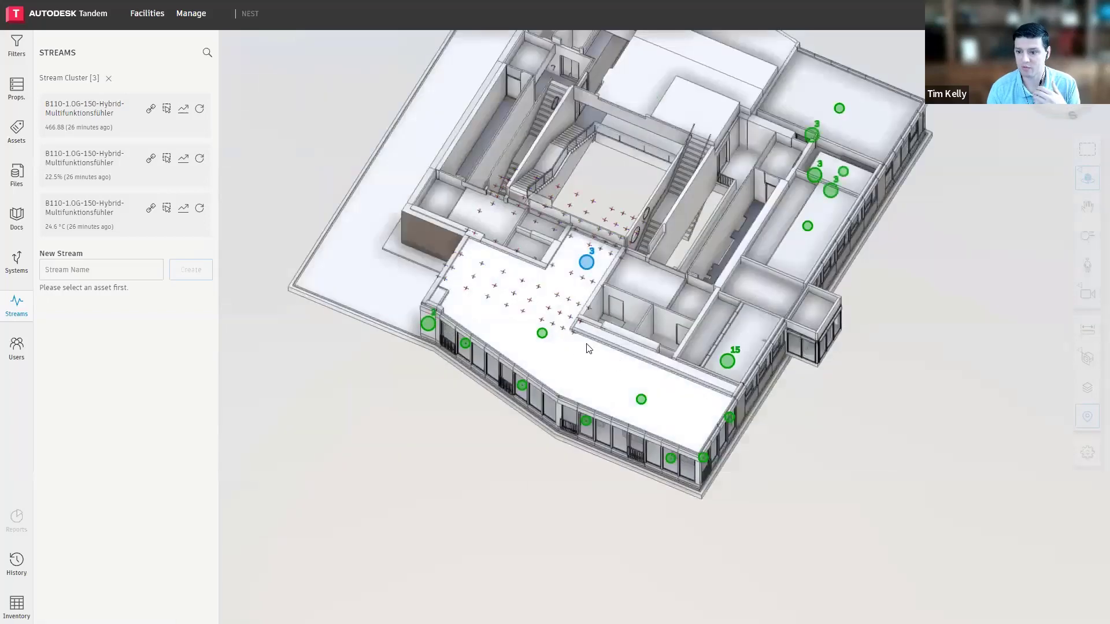
{"action": "middle_click_drag", "start_coordinate": [600, 359], "coordinate": [596, 449]}
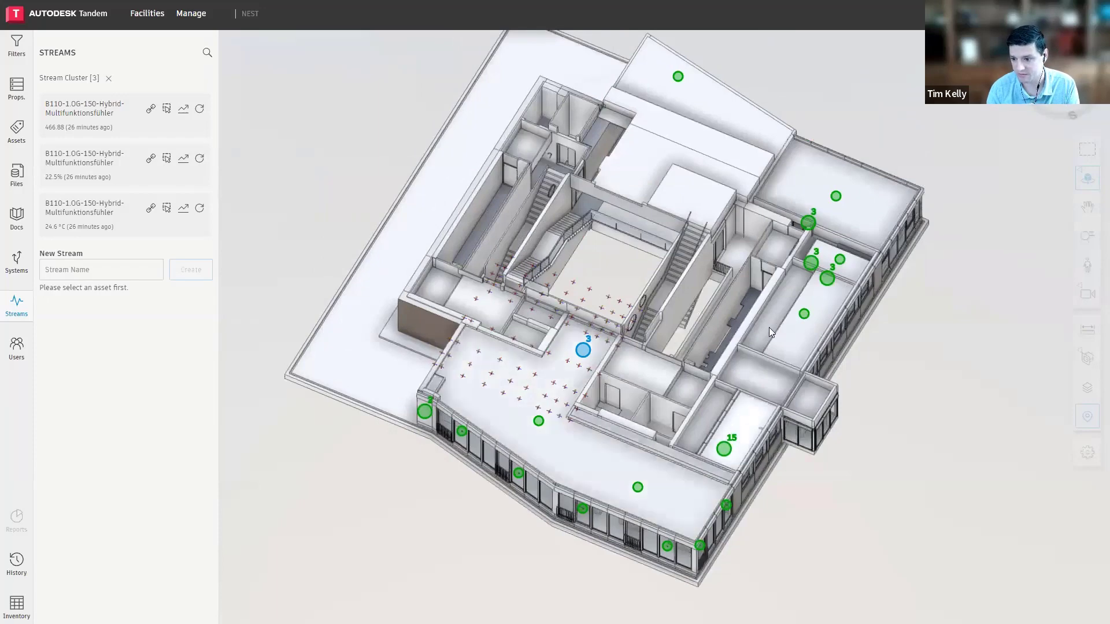
{"action": "left_click", "coordinate": [1086, 388]}
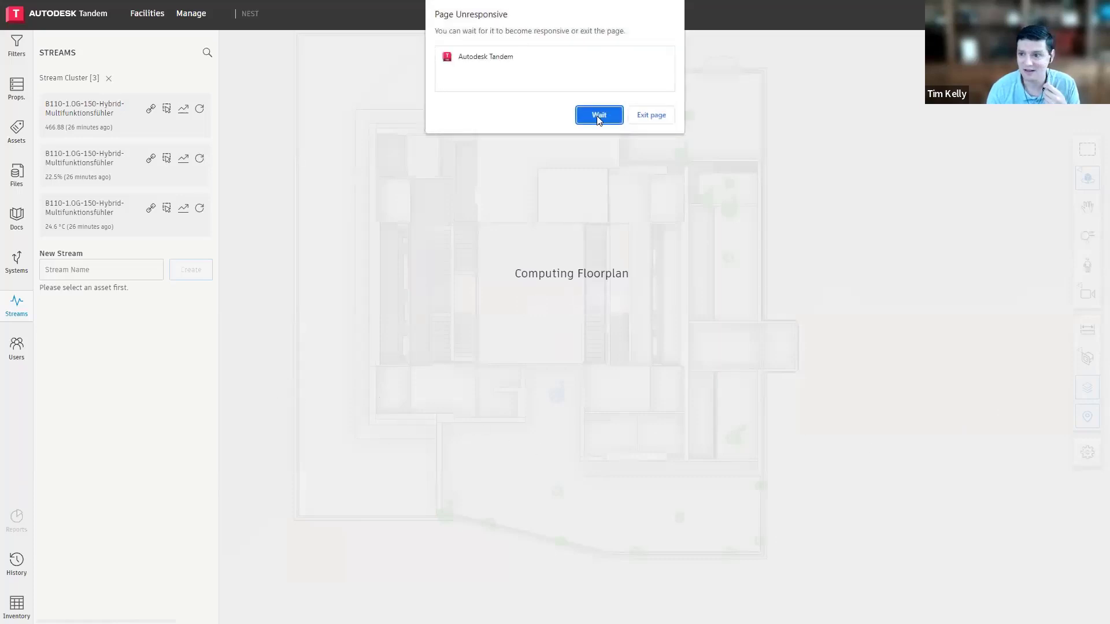
{"action": "left_click", "coordinate": [598, 115]}
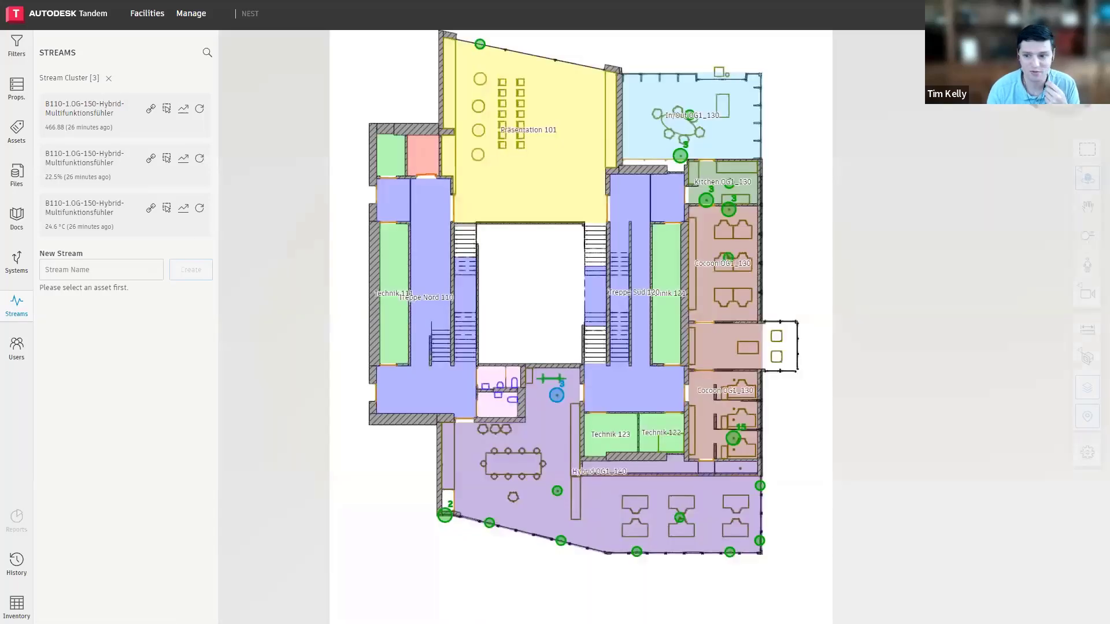
{"action": "scroll", "coordinate": [604, 477], "scroll_direction": "up", "scroll_amount": 5}
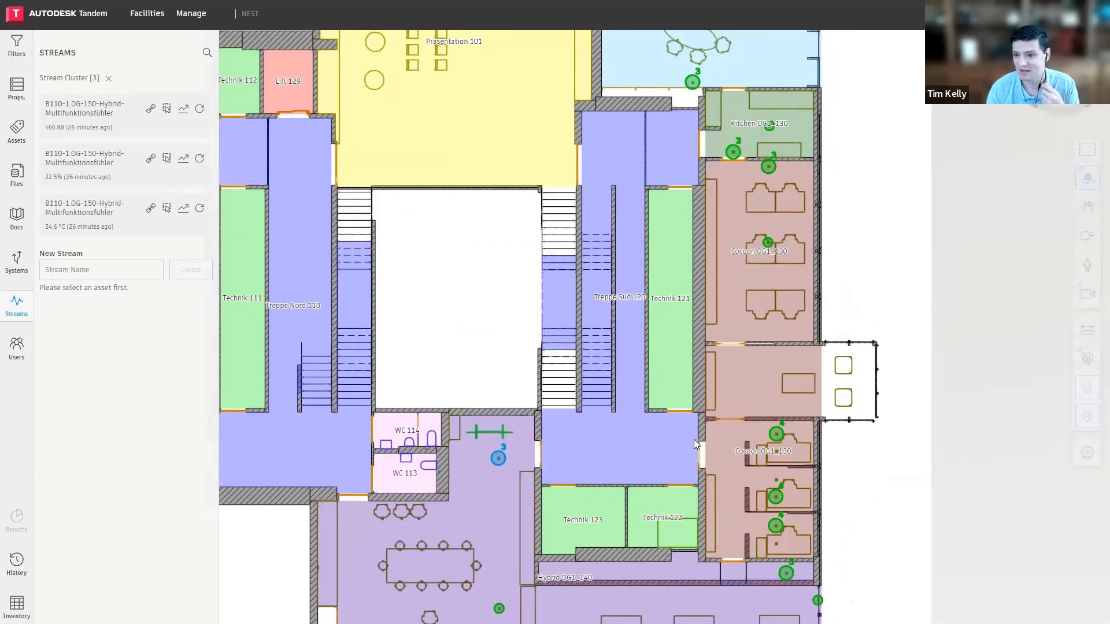
Inspect the upper Cocoon OG1_130 room on the Level 1 floorplan and select one of its desks
{"action": "middle_click_drag", "start_coordinate": [783, 188], "coordinate": [789, 304]}
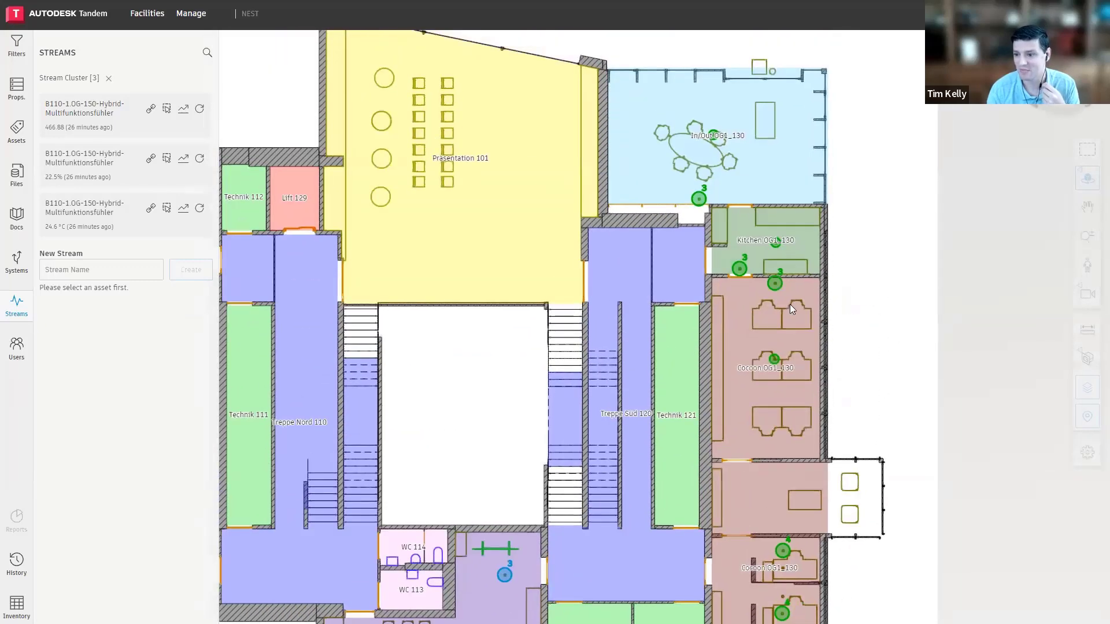
{"action": "left_click", "coordinate": [766, 317]}
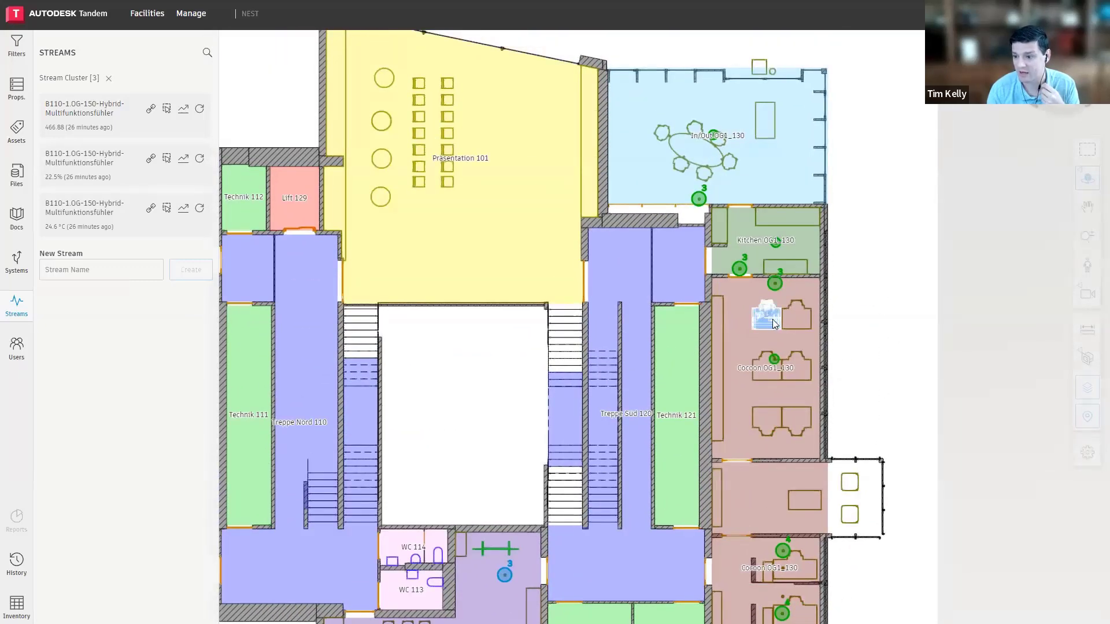
{"action": "scroll", "coordinate": [550, 203], "scroll_direction": "down", "scroll_amount": 3}
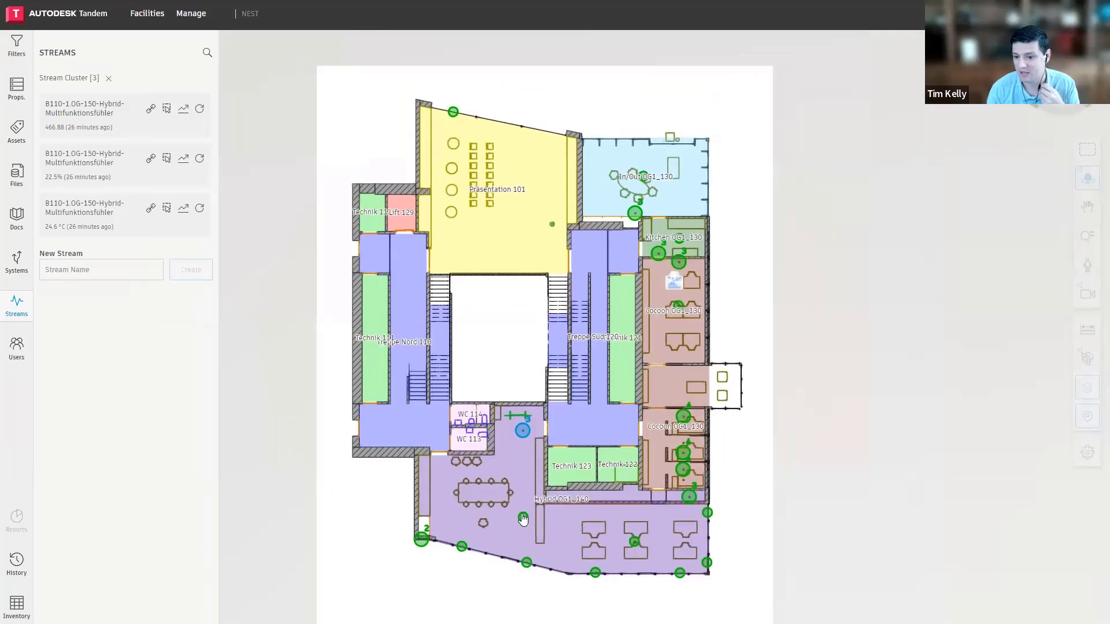
Select the Hybrid OG1_140 room, review the B143-1.OG-150-Hybrid-Präsenzmelder stream chart from its pin, then close it and clear the room selection
{"action": "scroll", "coordinate": [567, 492], "scroll_direction": "up", "scroll_amount": 4}
{"action": "left_click", "coordinate": [576, 484]}
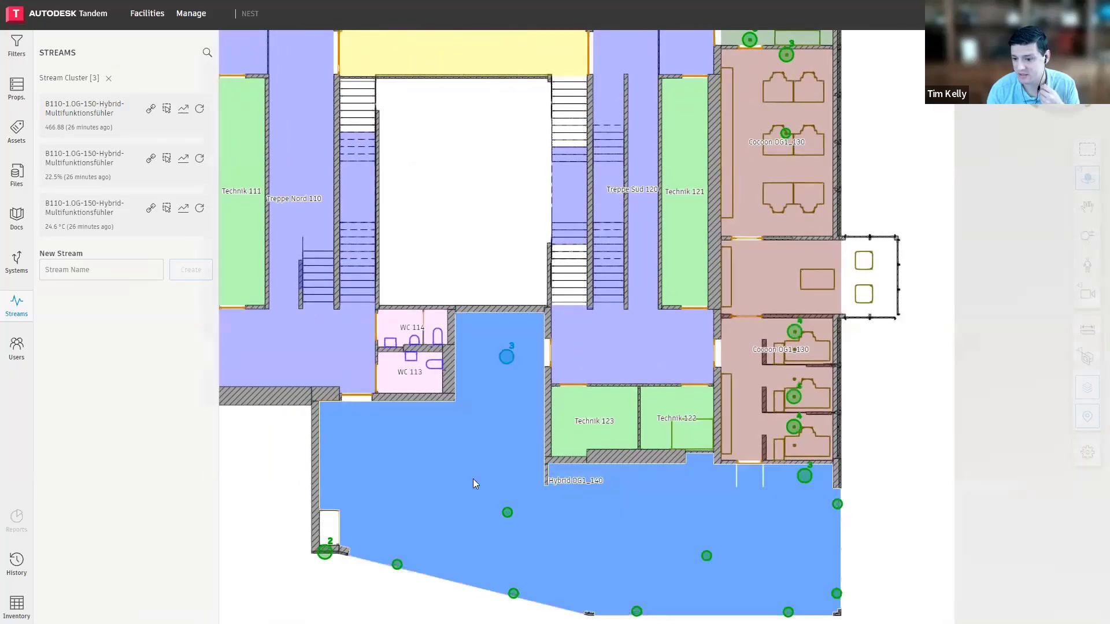
{"action": "left_click", "coordinate": [506, 514]}
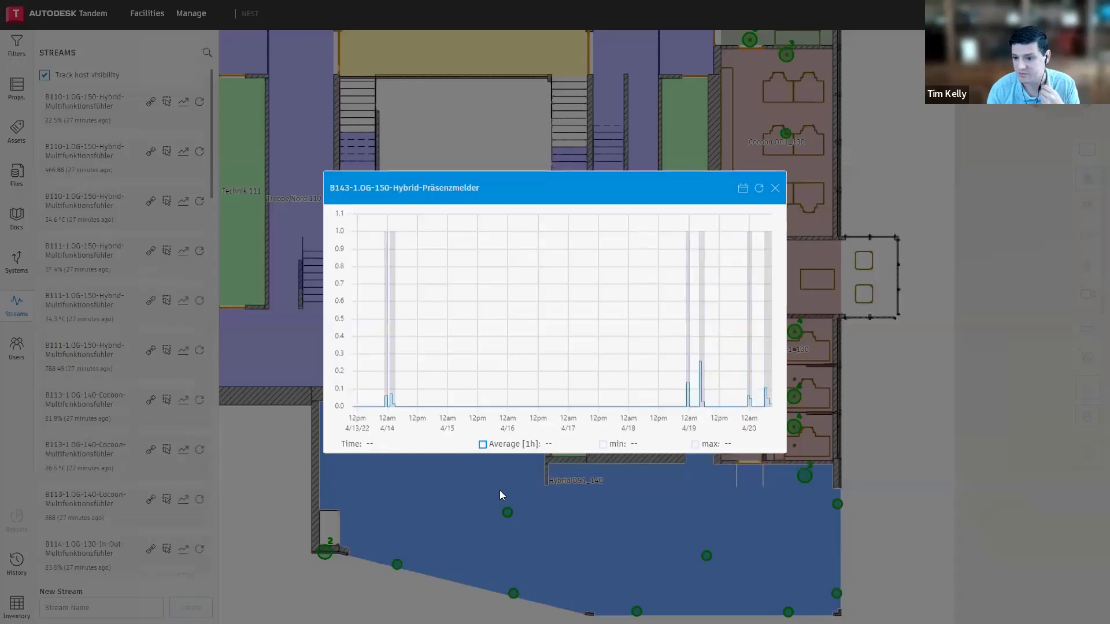
{"action": "left_click", "coordinate": [775, 189]}
{"action": "scroll", "coordinate": [601, 455], "scroll_direction": "down", "scroll_amount": 5}
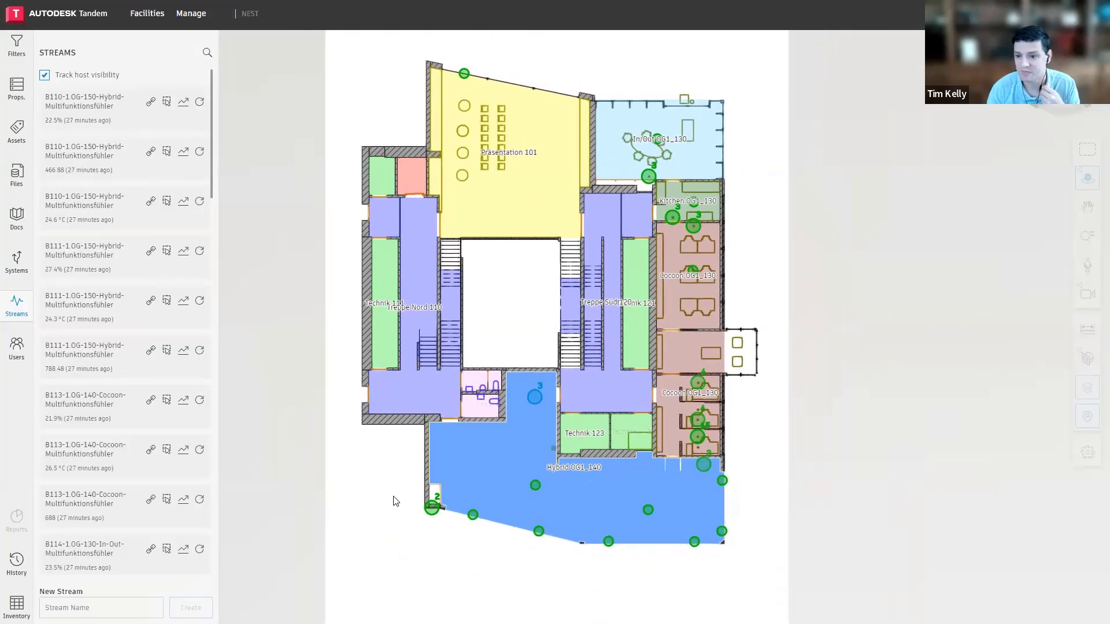
{"action": "left_click", "coordinate": [392, 498]}
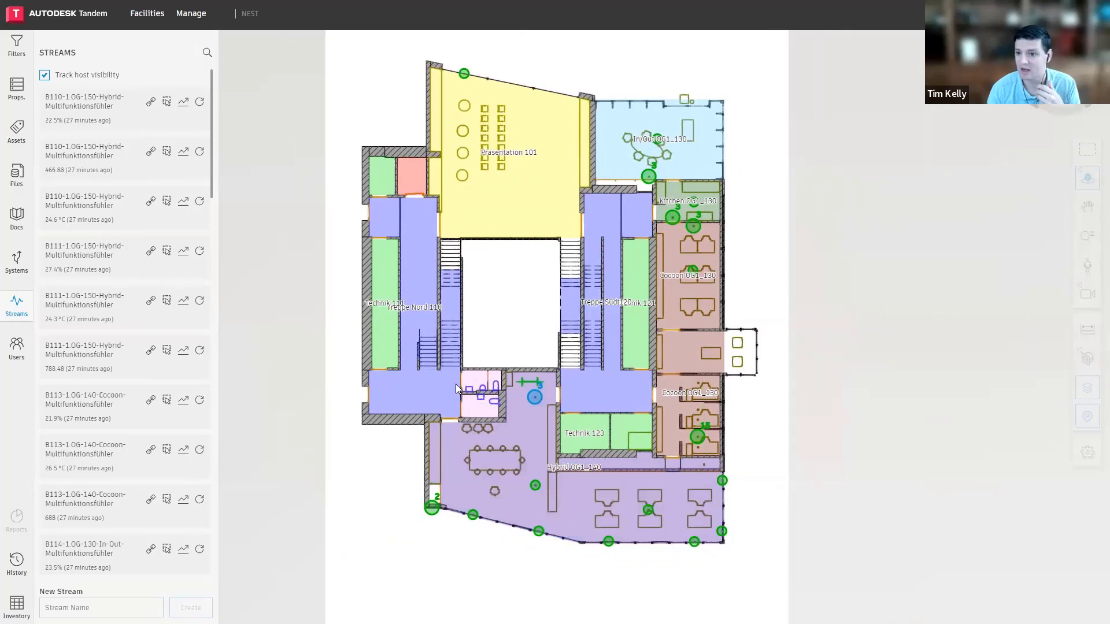